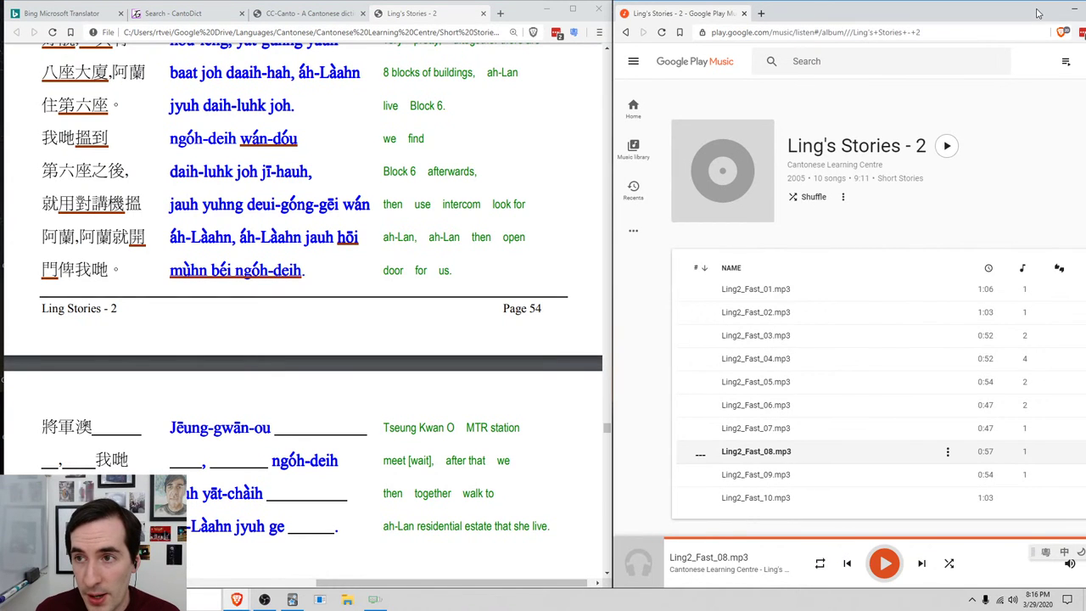
Minimize both browser windows, switch to Anki, and enlarge and reposition its deck list window on the desktop.
left_click(1073, 15)
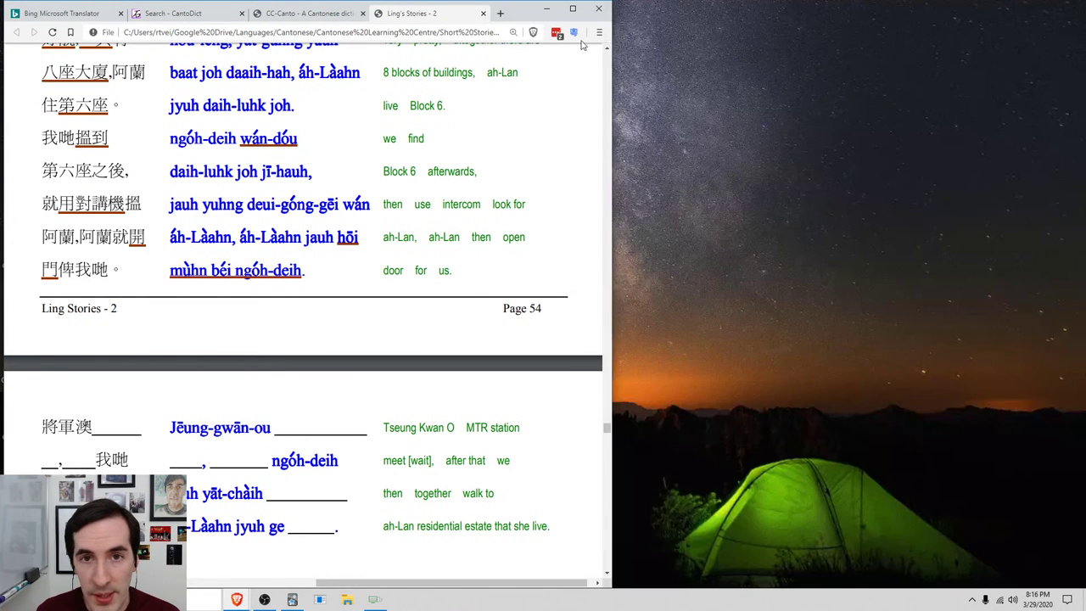
left_click(549, 9)
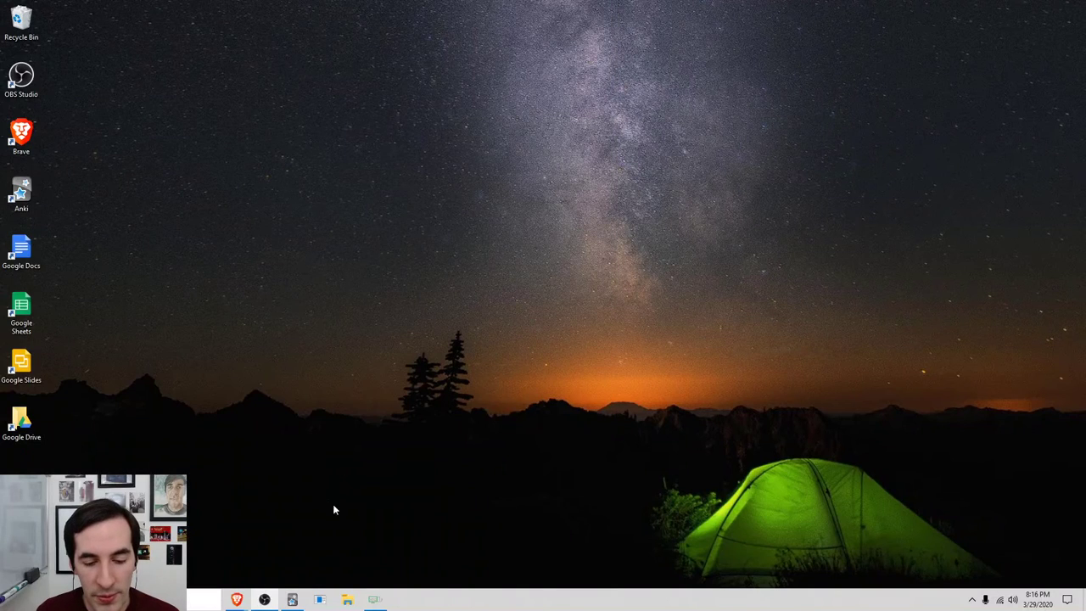
left_click(292, 599)
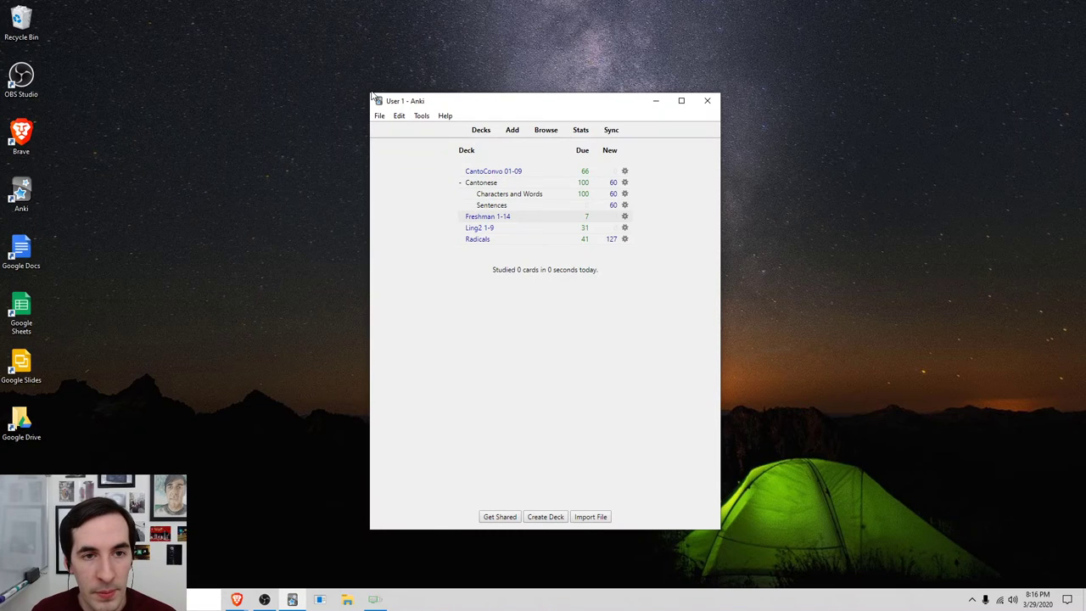
left_click_drag(371, 94, 325, 28)
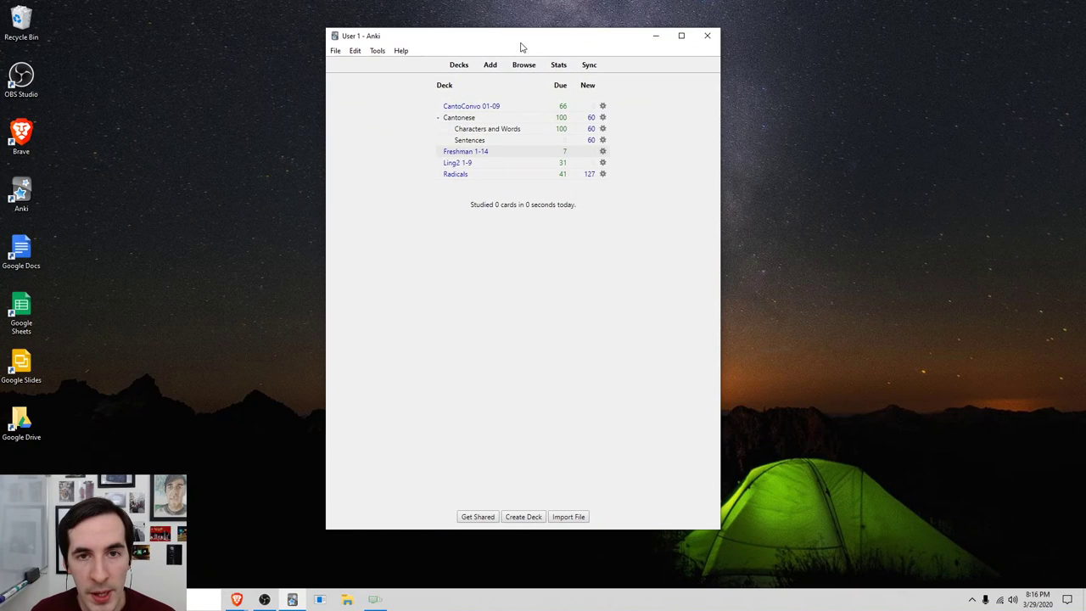
left_click_drag(518, 44, 539, 74)
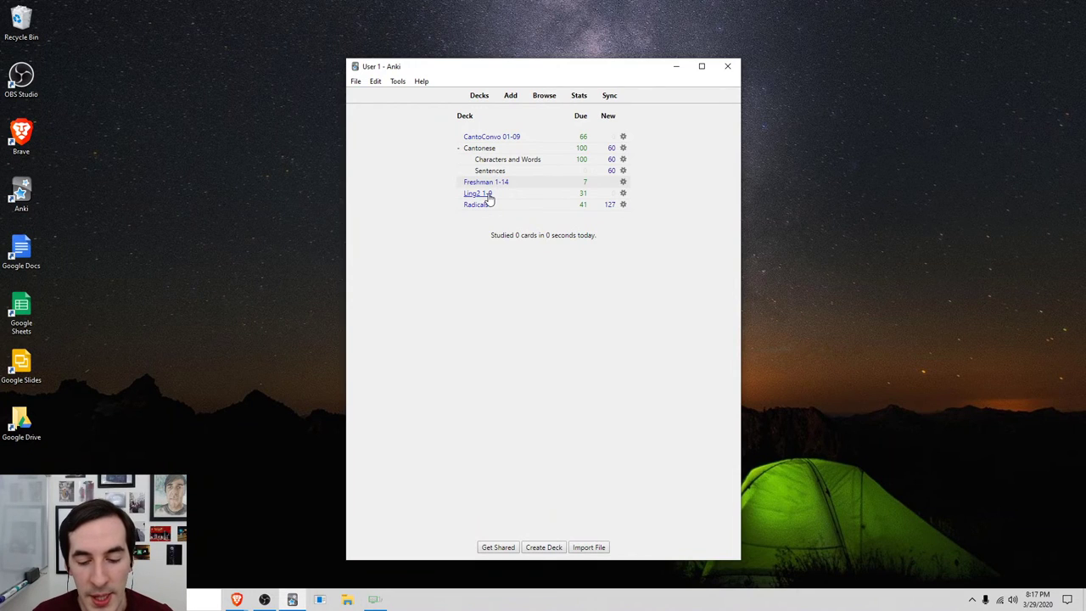
Start studying the Ling2 1-9 deck, reveal the answer to the "tonight" card and rate it Good.
left_click(489, 198)
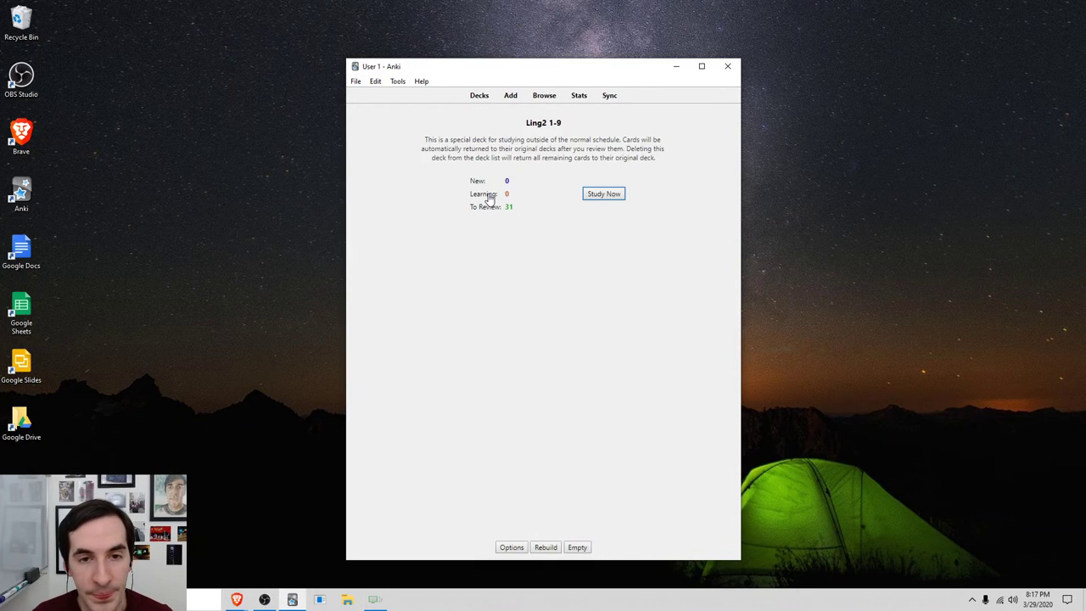
left_click(594, 193)
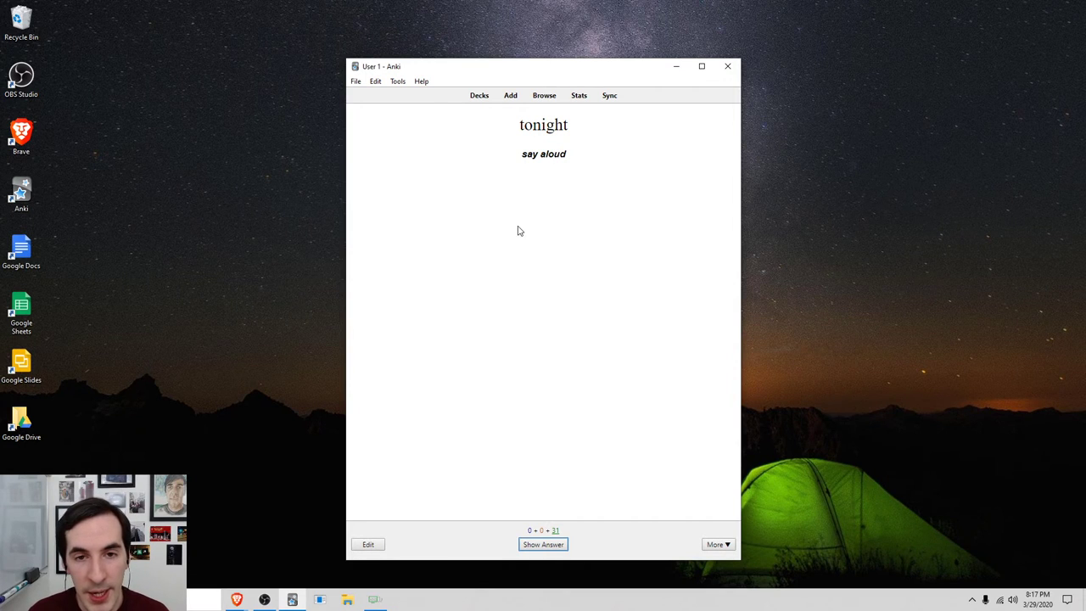
left_click_drag(515, 125, 563, 153)
left_click(569, 164)
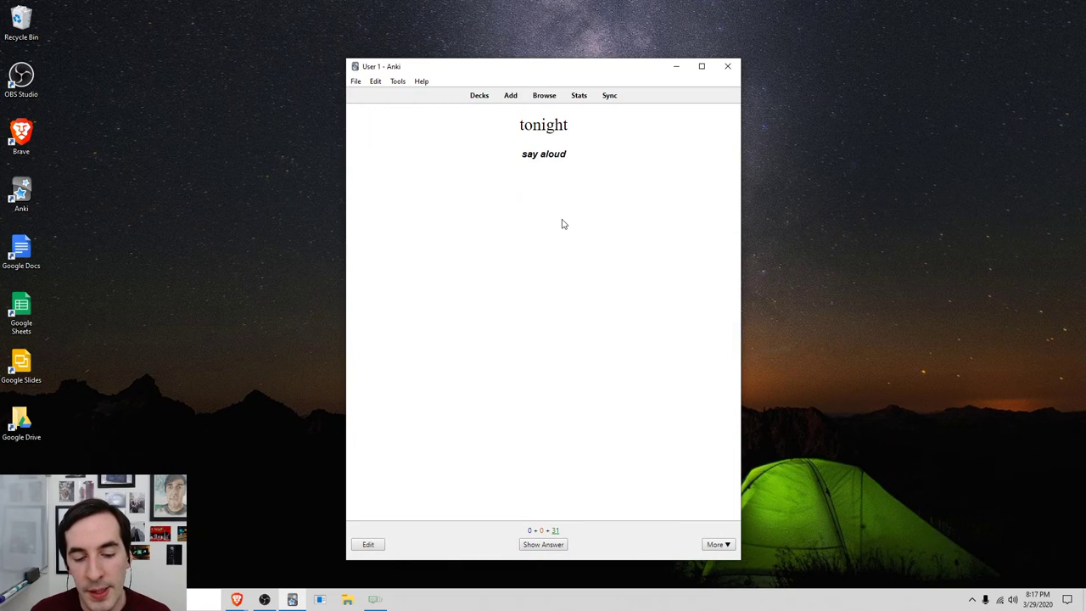
left_click(543, 544)
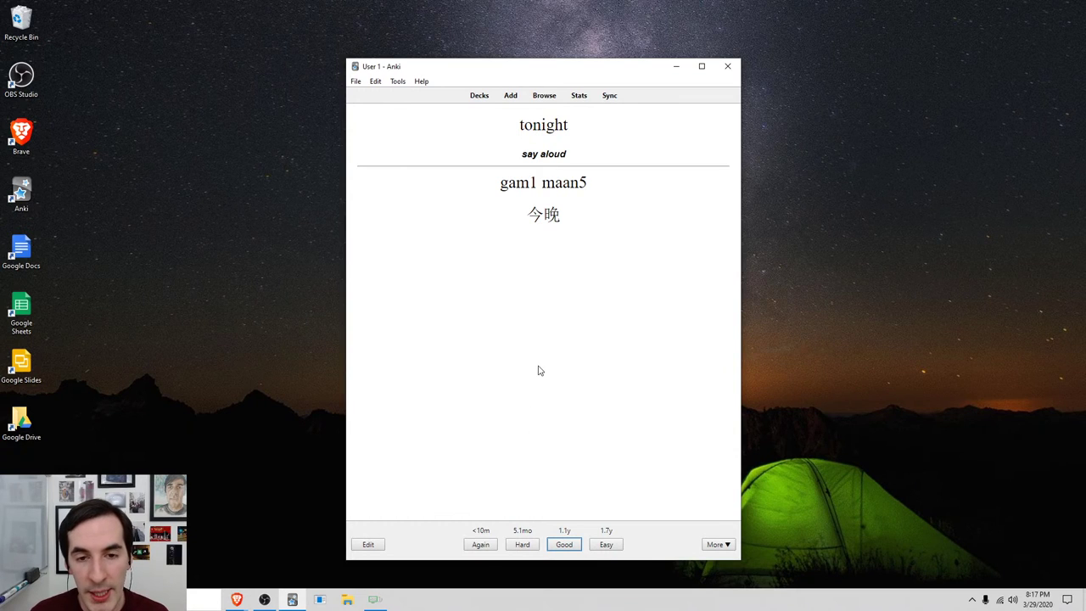
double_click(530, 209)
left_click(565, 279)
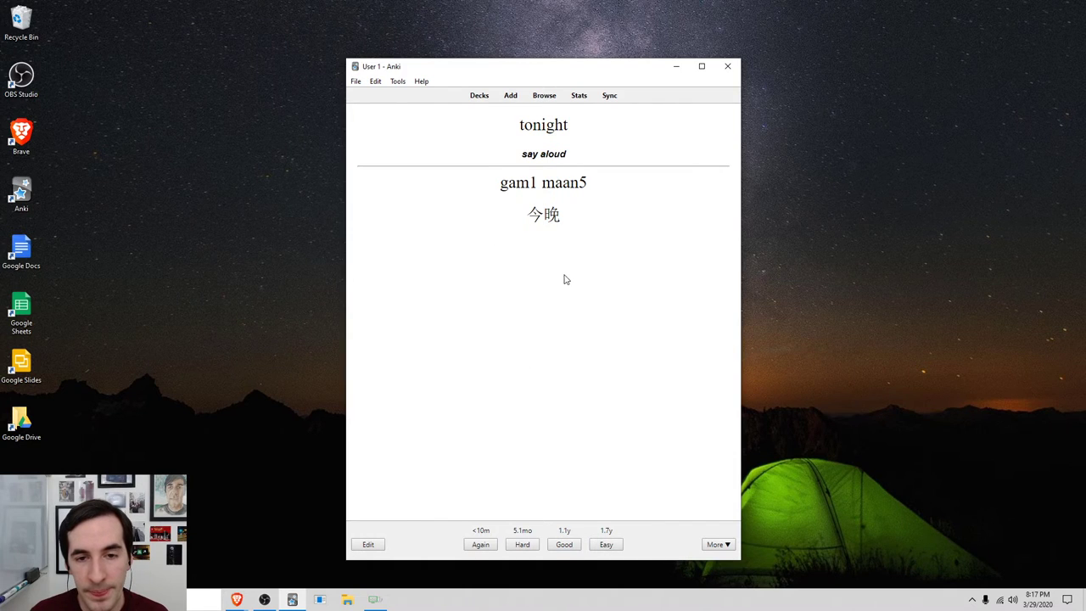
left_click(564, 546)
Read the "to introduce" card, reveal its answer and rate it Good.
left_click_drag(483, 125, 625, 162)
left_click(626, 162)
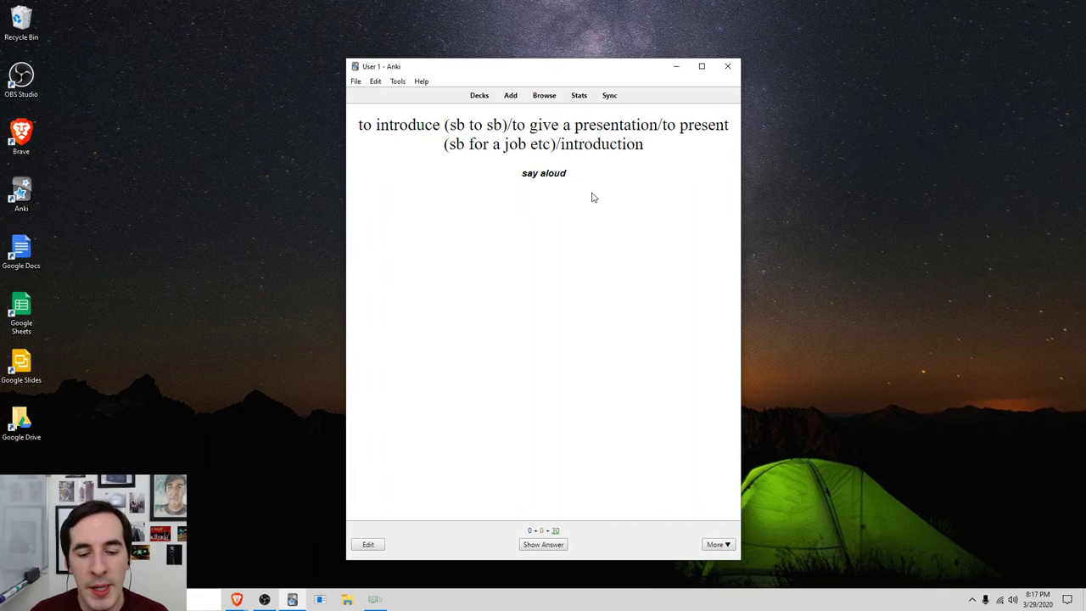
left_click(563, 545)
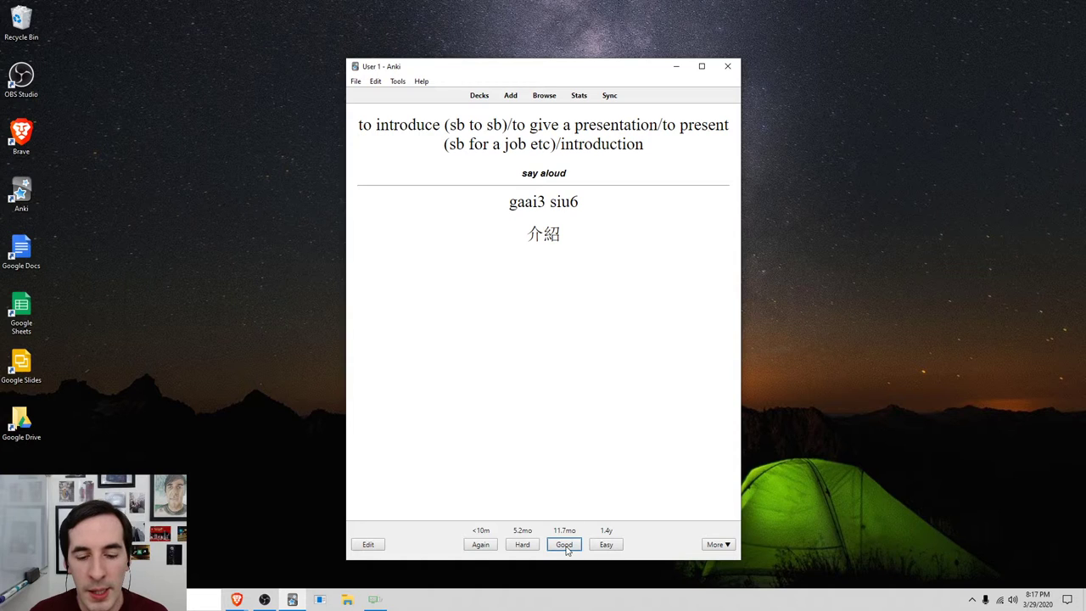
left_click(564, 545)
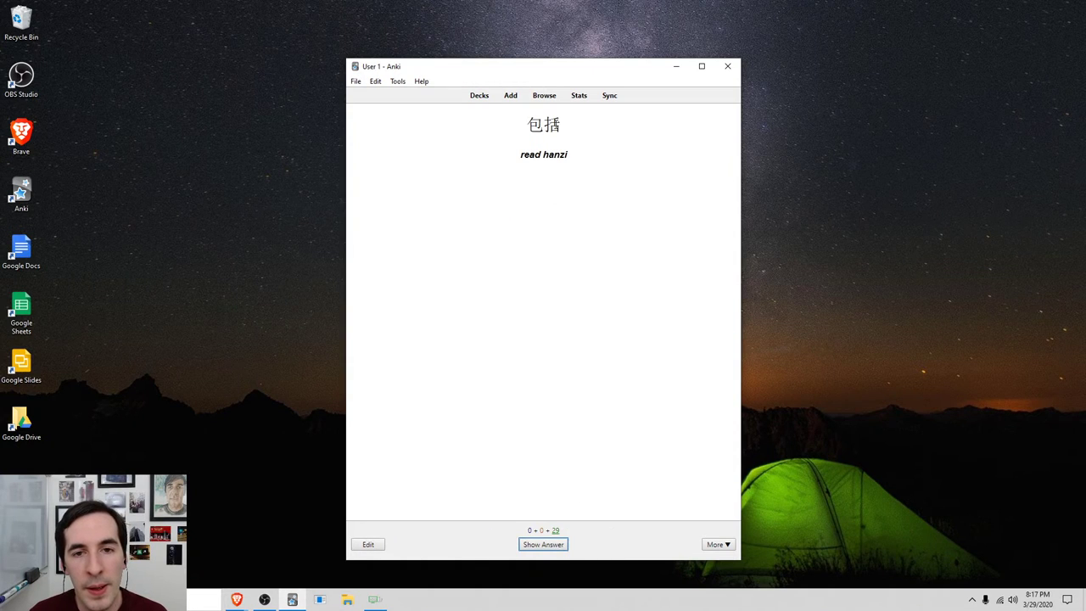
Read the 包括 card, reveal its pronunciation and meaning, and rate it Good.
left_click_drag(527, 119, 563, 127)
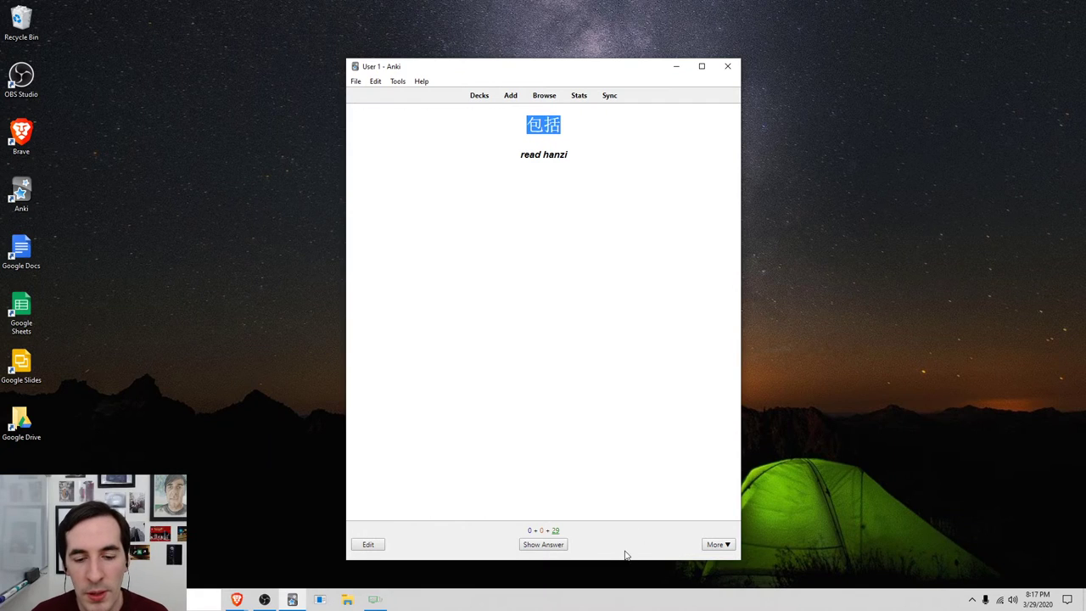
left_click(556, 544)
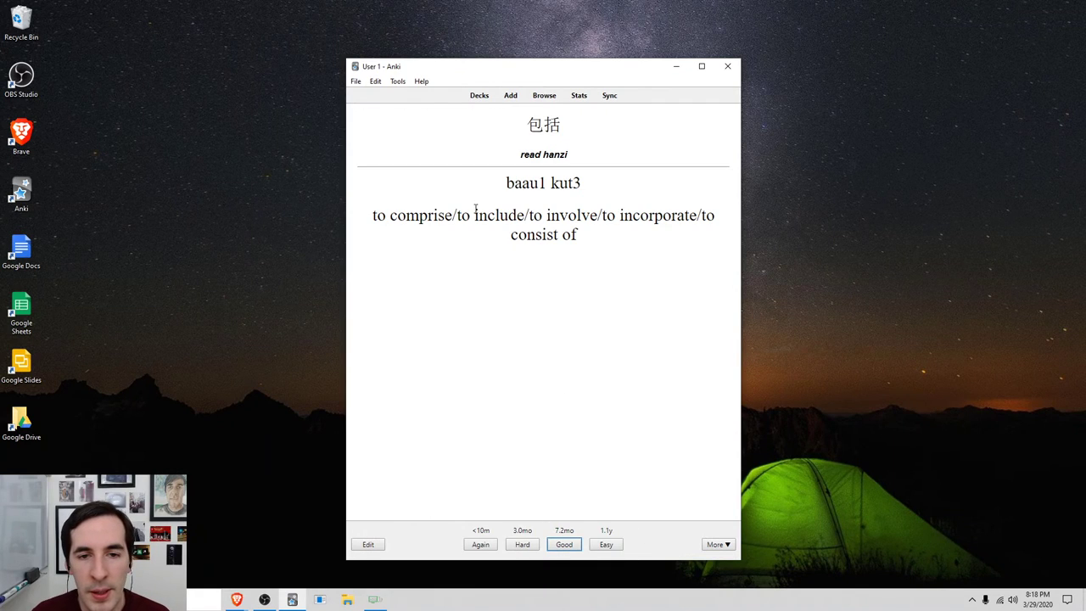
left_click_drag(471, 212, 584, 212)
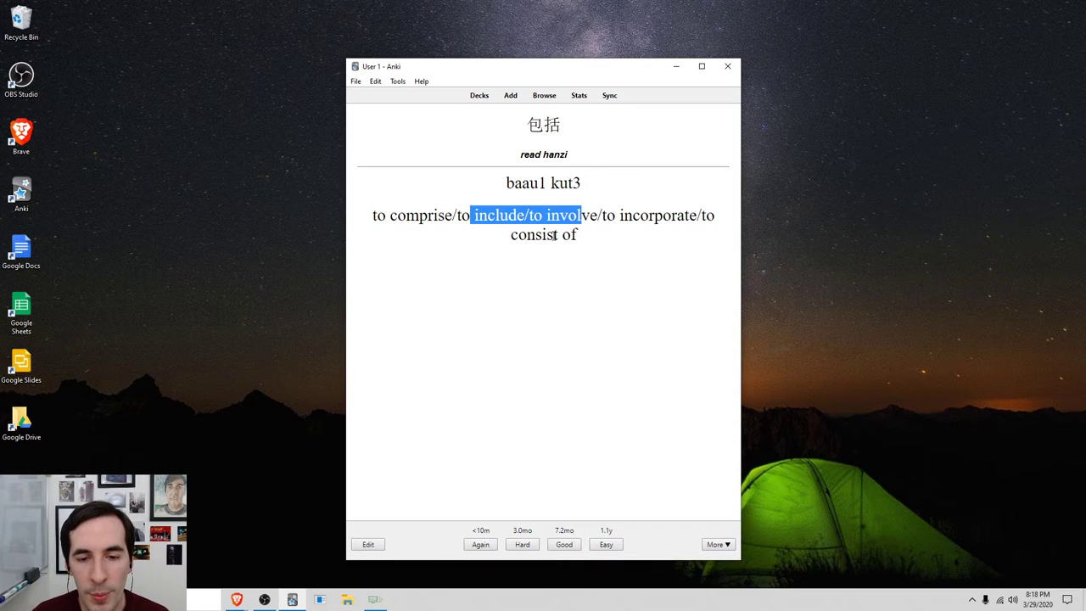
left_click(556, 248)
left_click(554, 545)
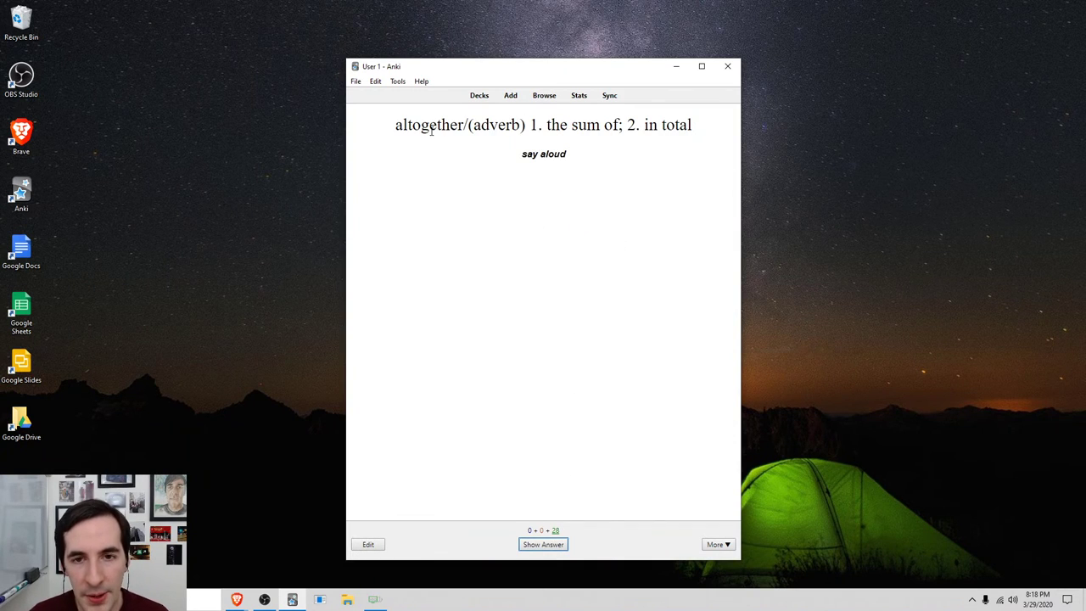
Read the "altogether" card, reveal its Cantonese answer and rate it Good.
left_click_drag(544, 125, 682, 127)
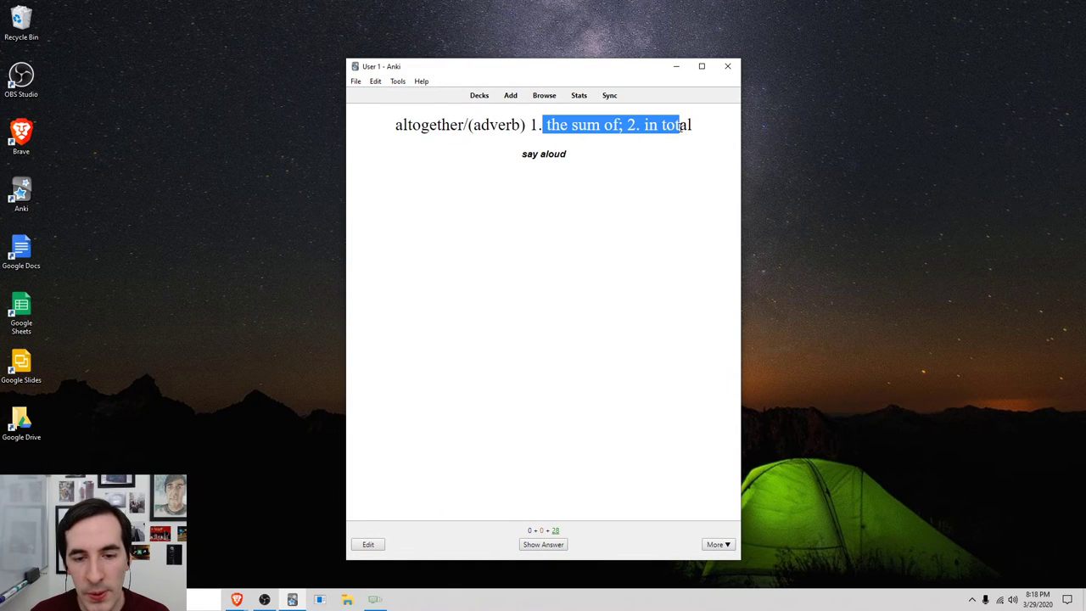
left_click(650, 165)
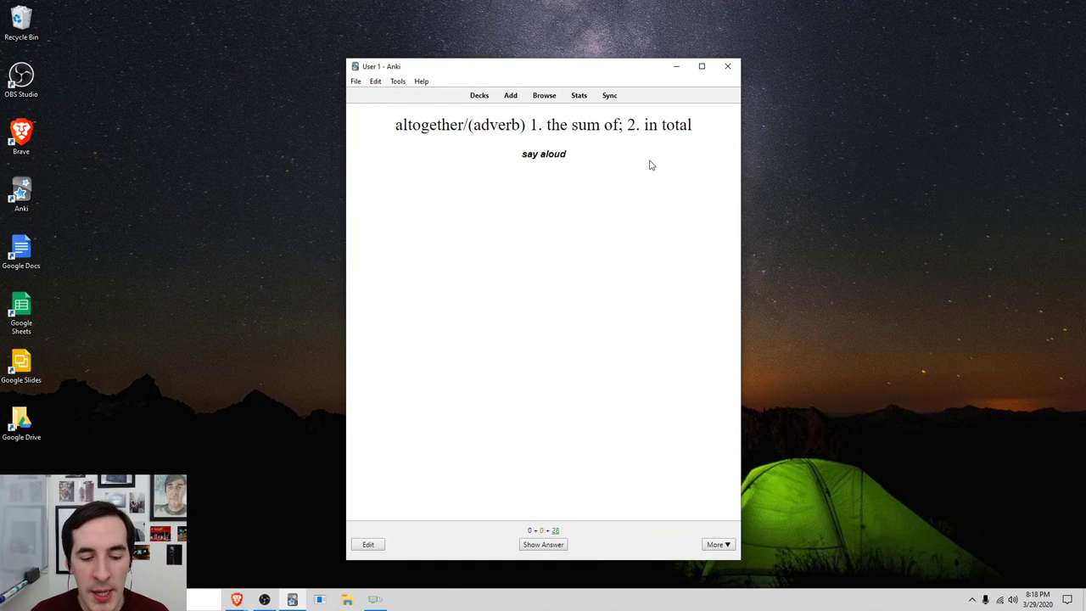
left_click(543, 545)
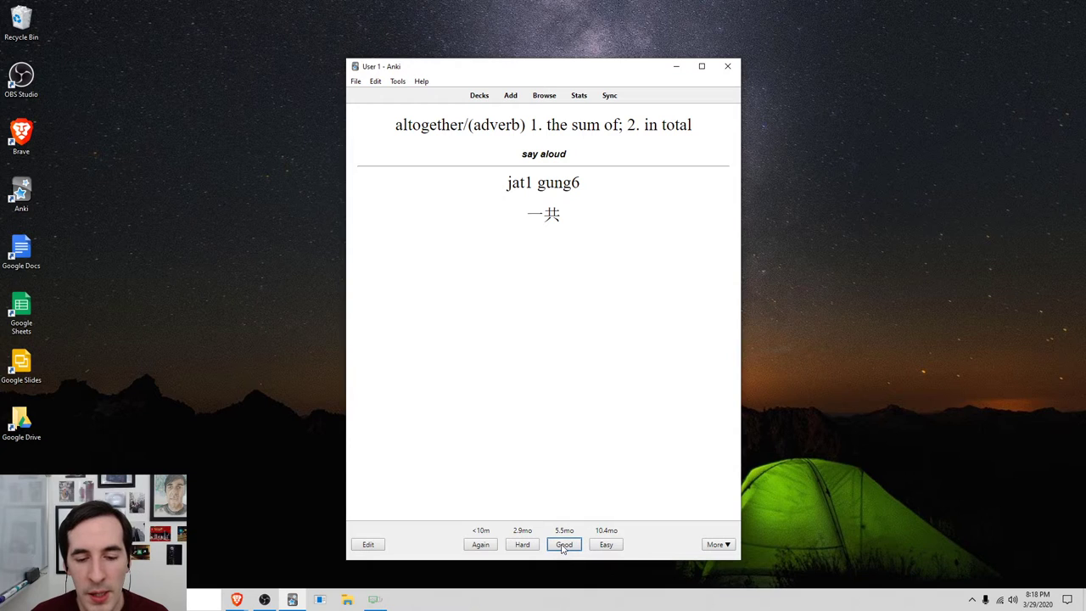
left_click(564, 549)
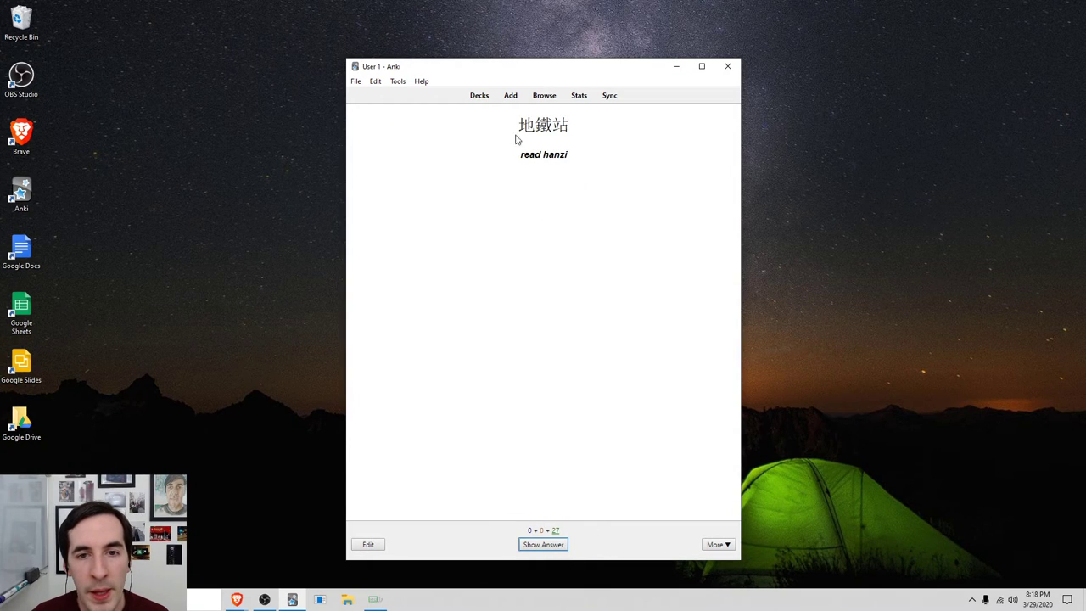
Read the 地鐵站 card, reveal its answer and rate it Good.
left_click_drag(520, 125, 569, 125)
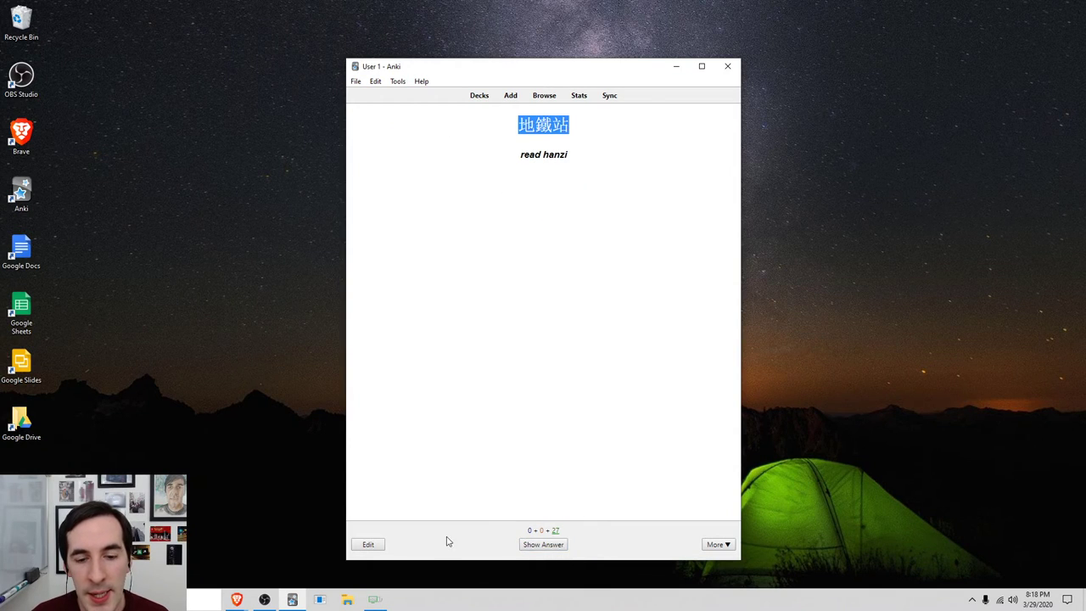
left_click(538, 547)
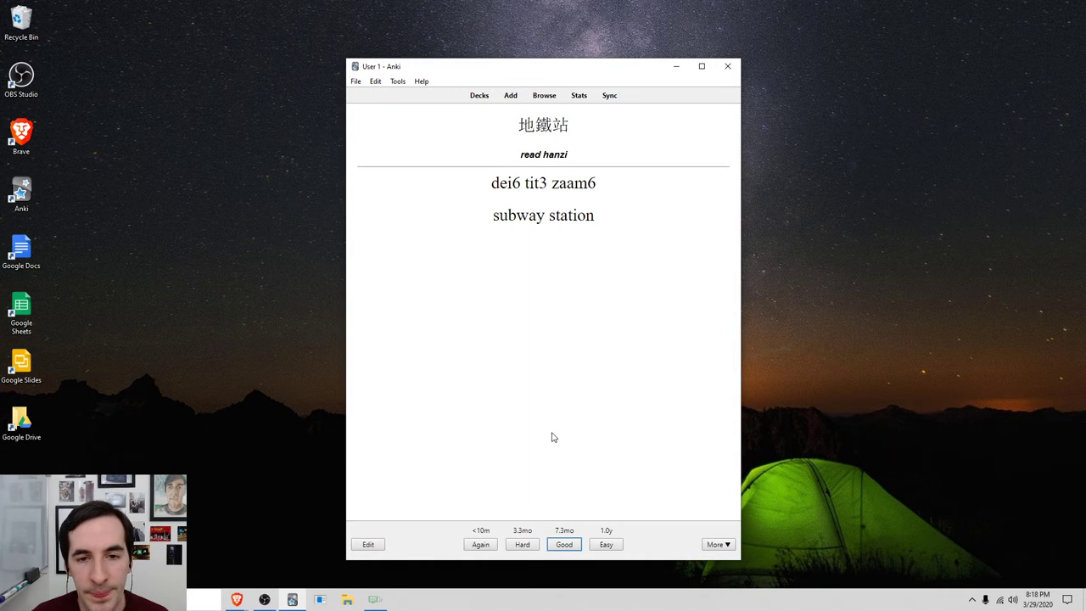
left_click(571, 547)
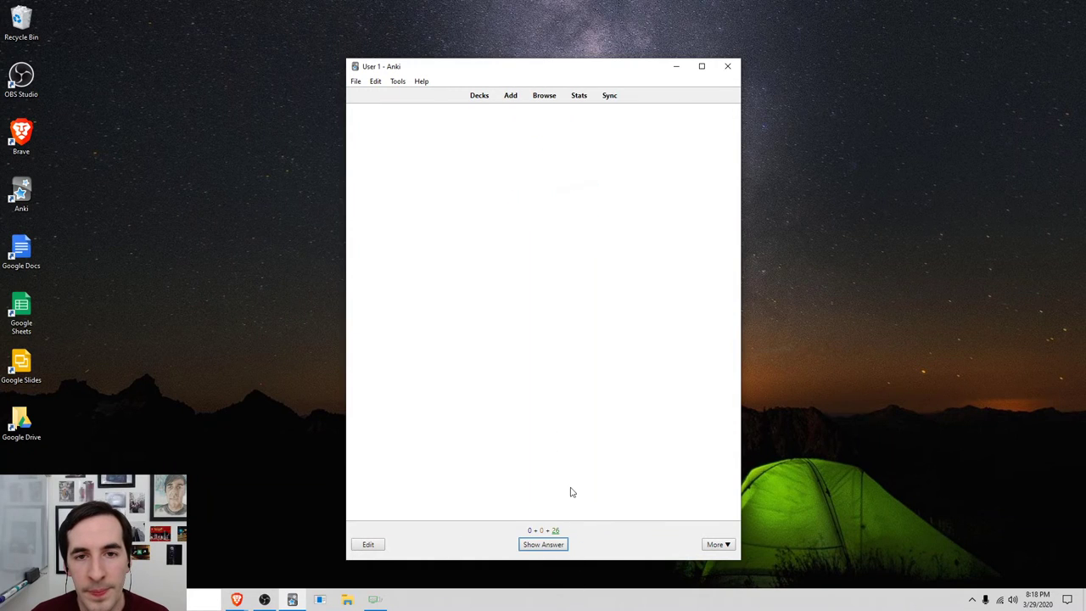
Read the 打字機 card, reveal its answer and rate it Easy.
left_click_drag(519, 125, 569, 125)
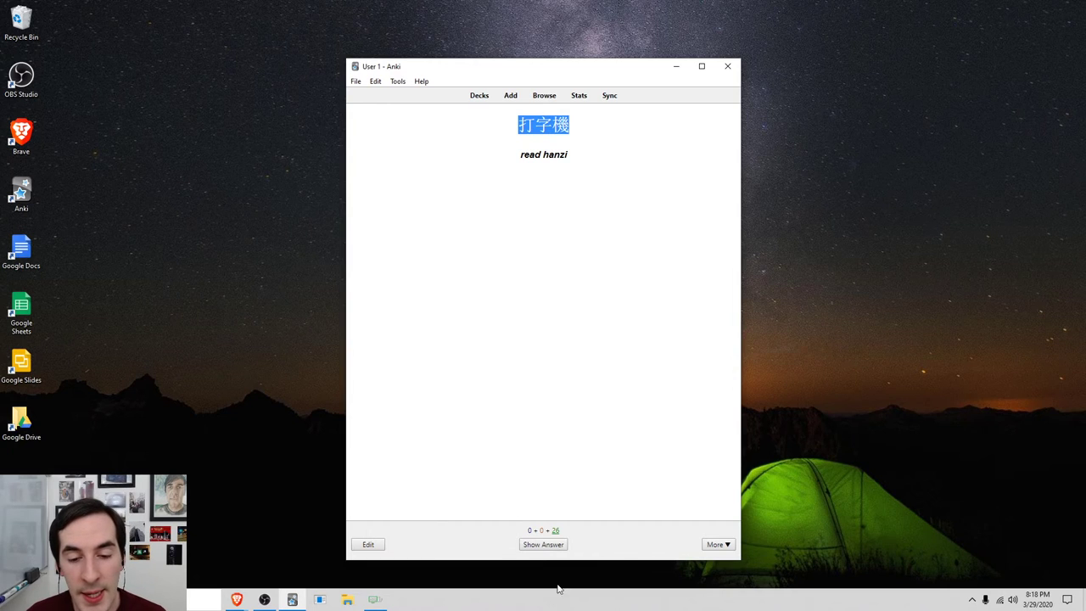
left_click(546, 548)
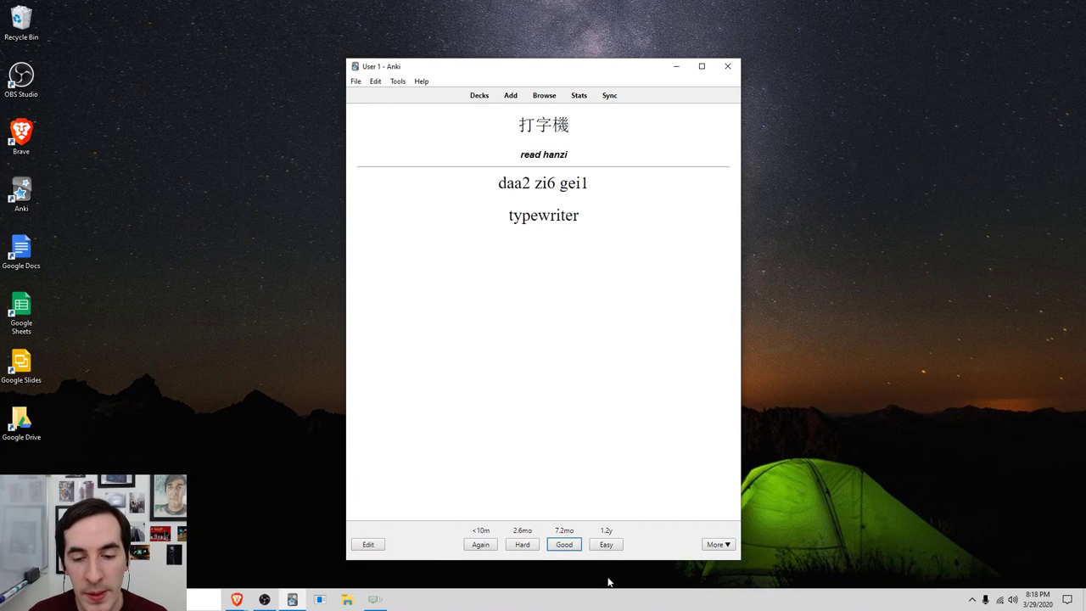
left_click(606, 545)
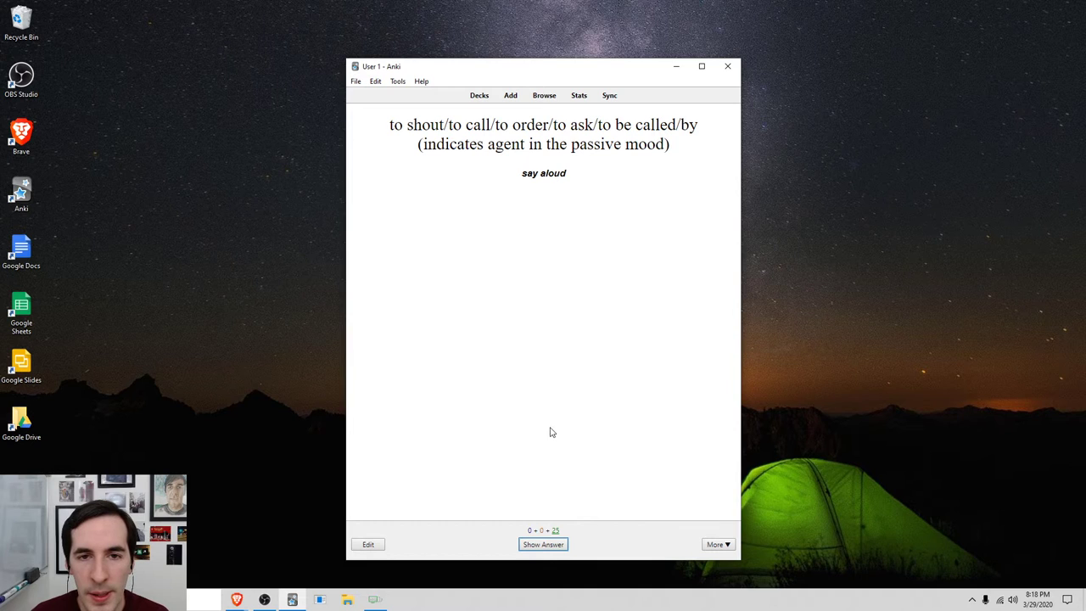
Read the "to shout/to call/to order" card, reveal its answer and rate it Good.
left_click_drag(555, 125, 511, 126)
left_click(521, 247)
key("a")
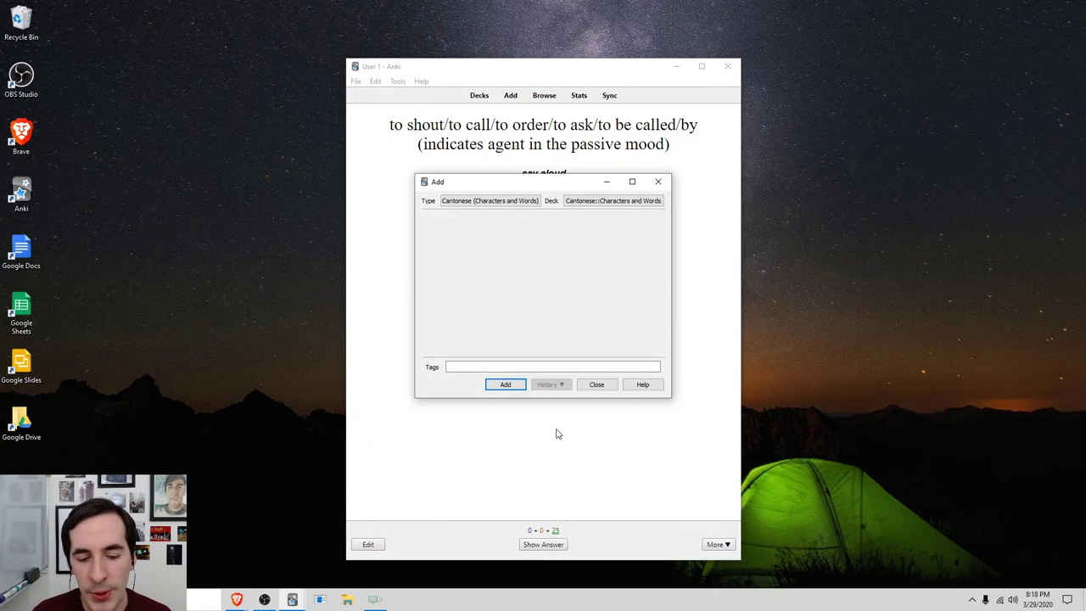
key("Escape")
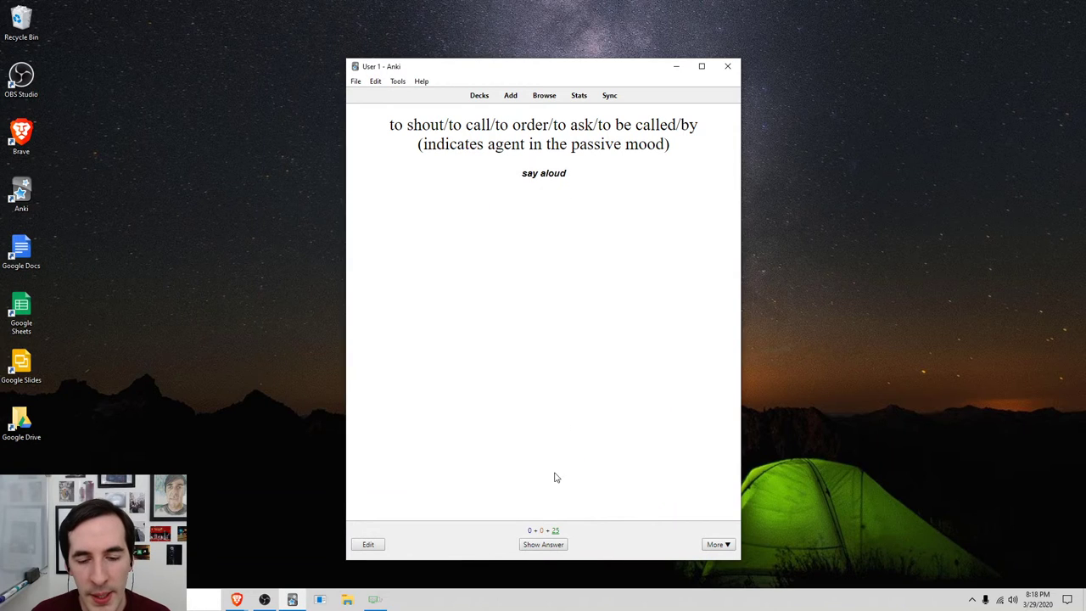
left_click(543, 546)
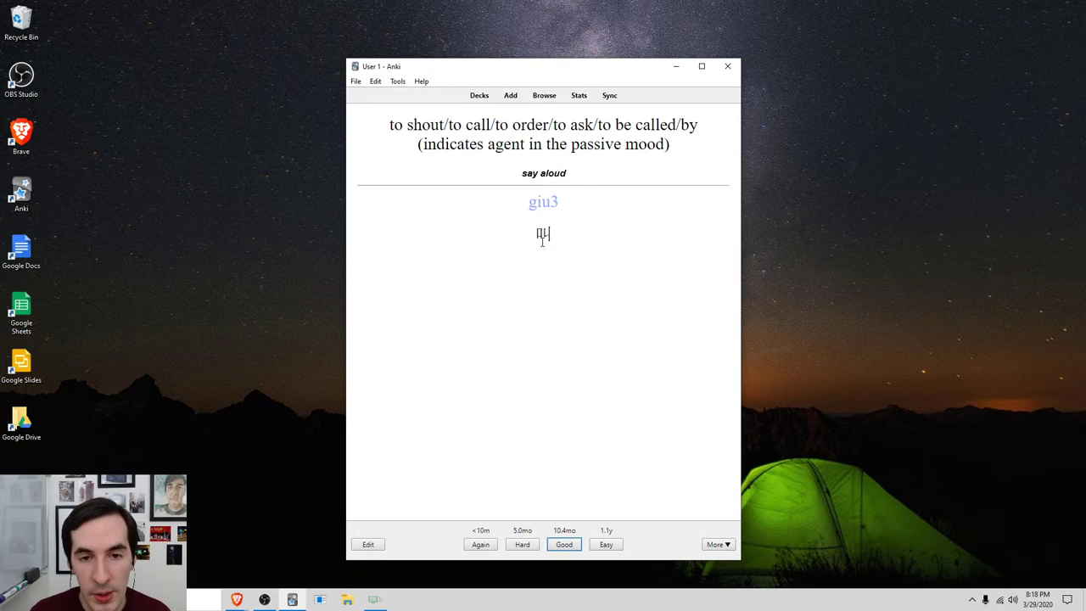
left_click(565, 544)
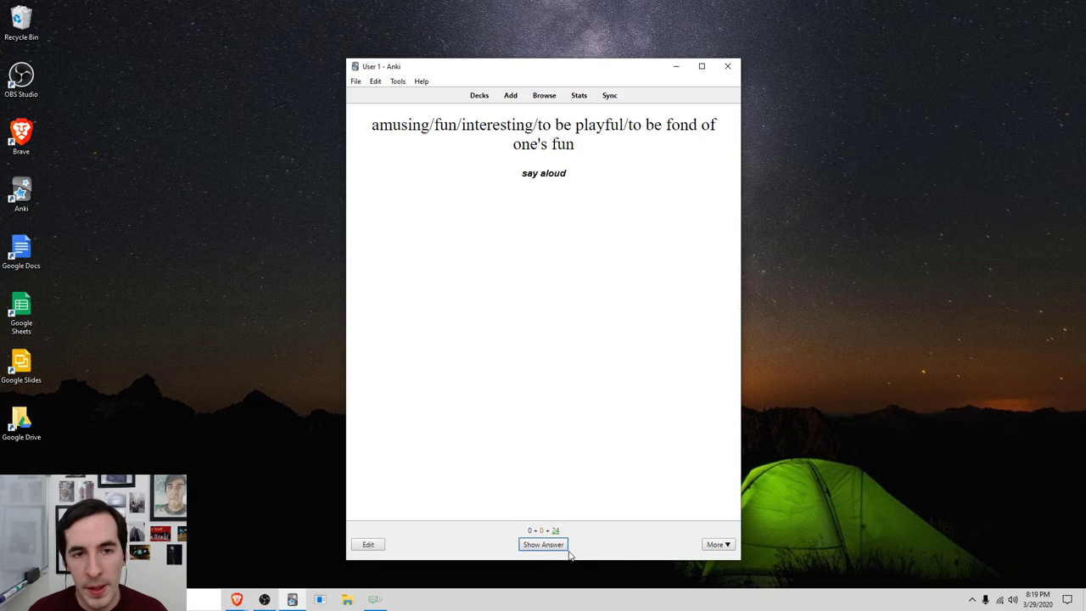
Read the "amusing/fun/interesting" card, reveal its answer and rate it Good.
left_click_drag(429, 124, 456, 126)
left_click(459, 127)
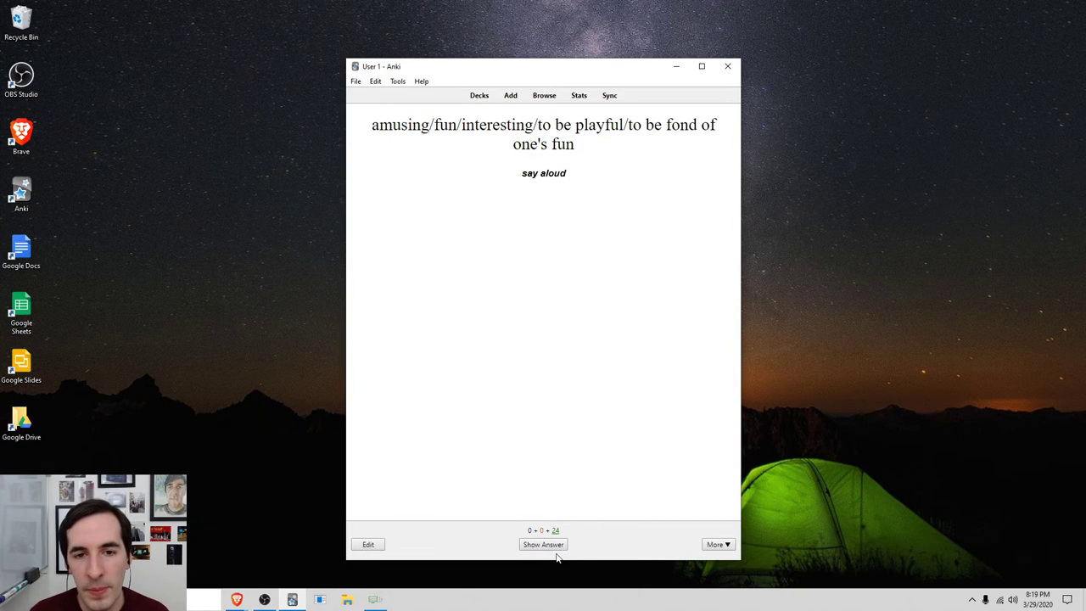
key("space")
left_click_drag(510, 201, 587, 203)
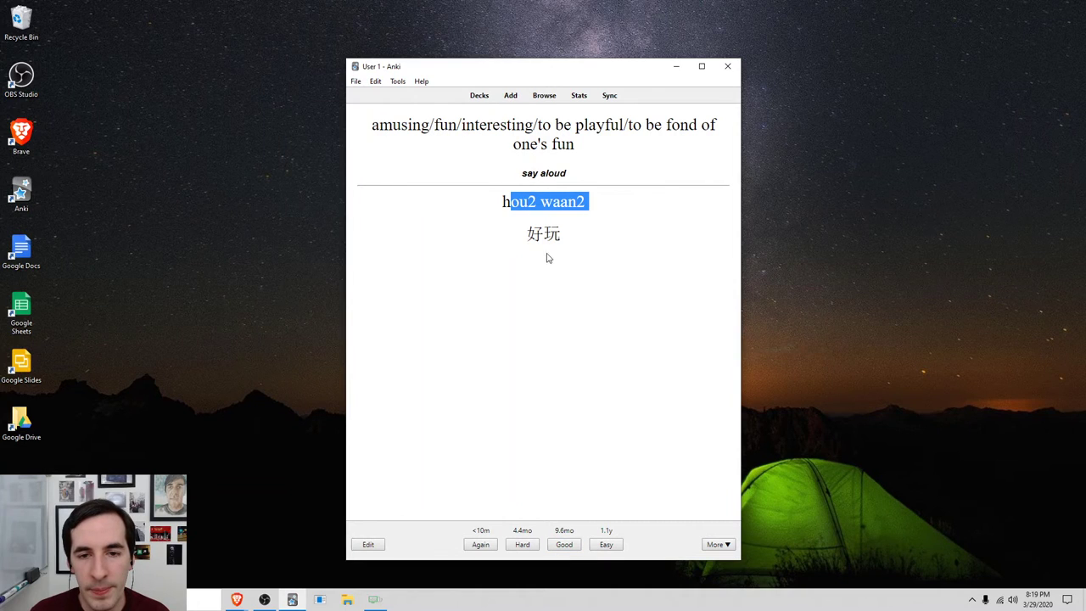
left_click(565, 545)
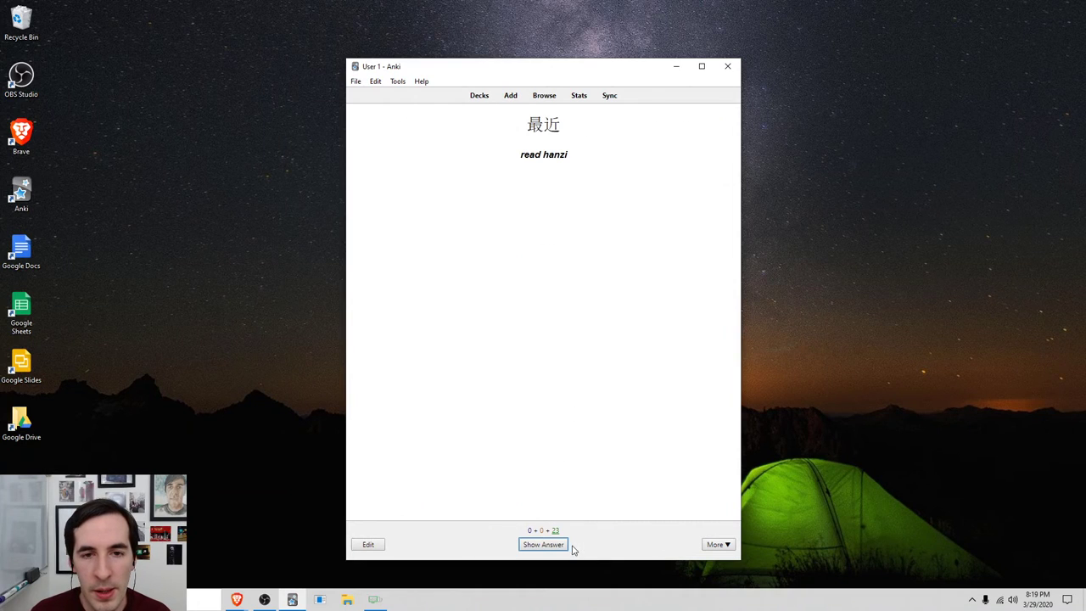
Highlight 最近 while reading its card, reveal the answer and rate it Good.
left_click_drag(530, 125, 567, 127)
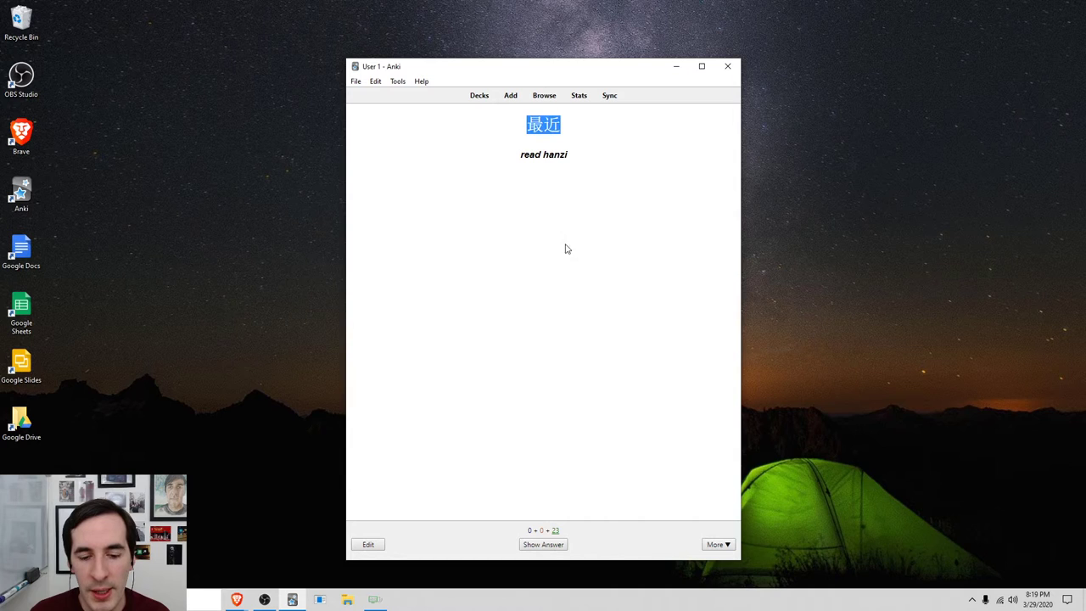
left_click(545, 544)
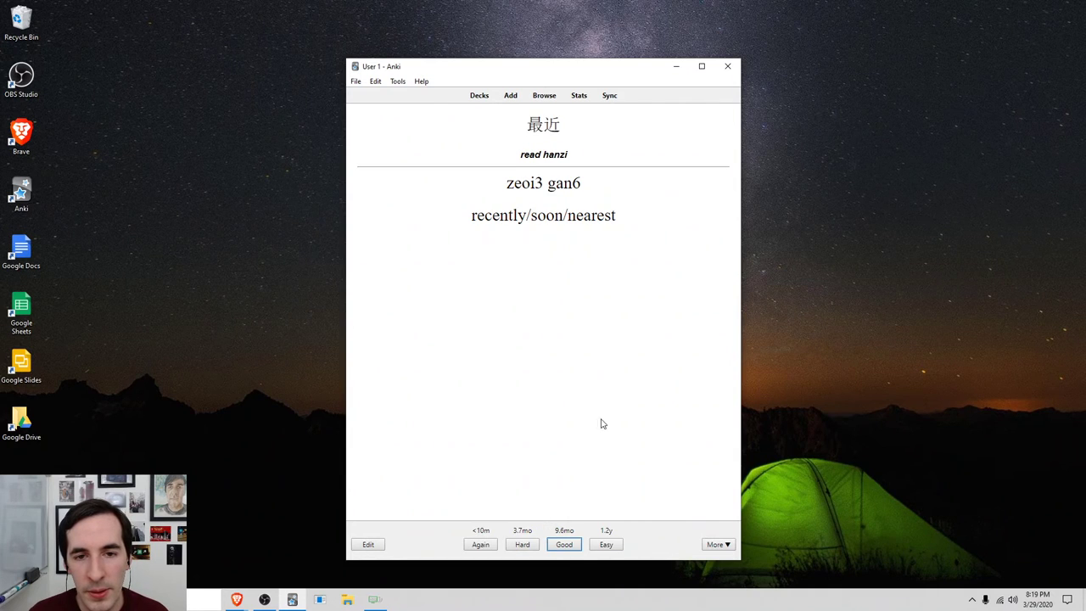
left_click(560, 544)
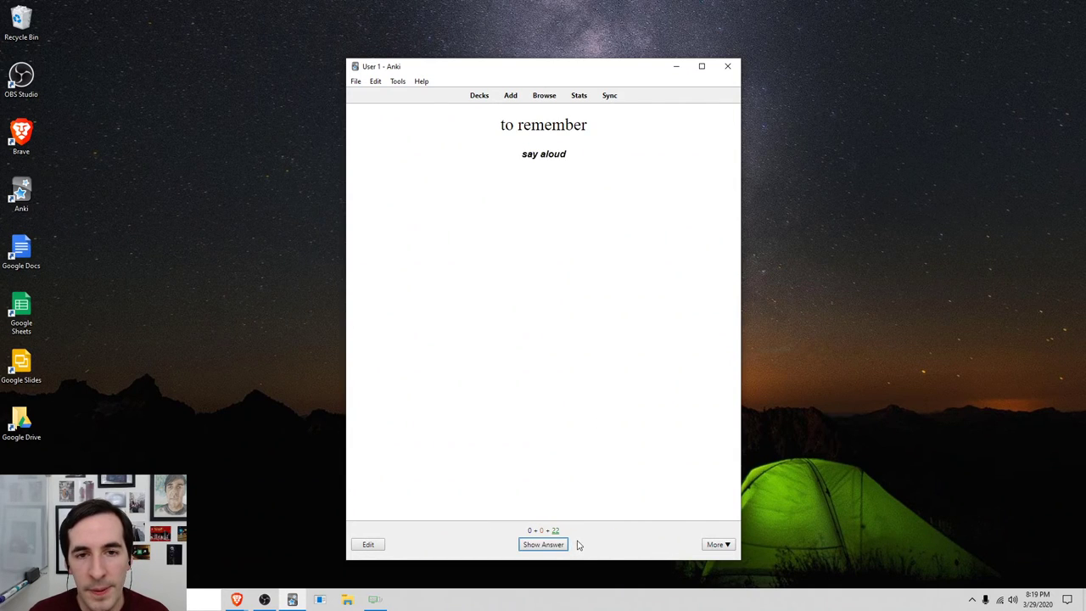
Read the "to remember" card, reveal its answer and rate it Good.
left_click_drag(505, 125, 535, 147)
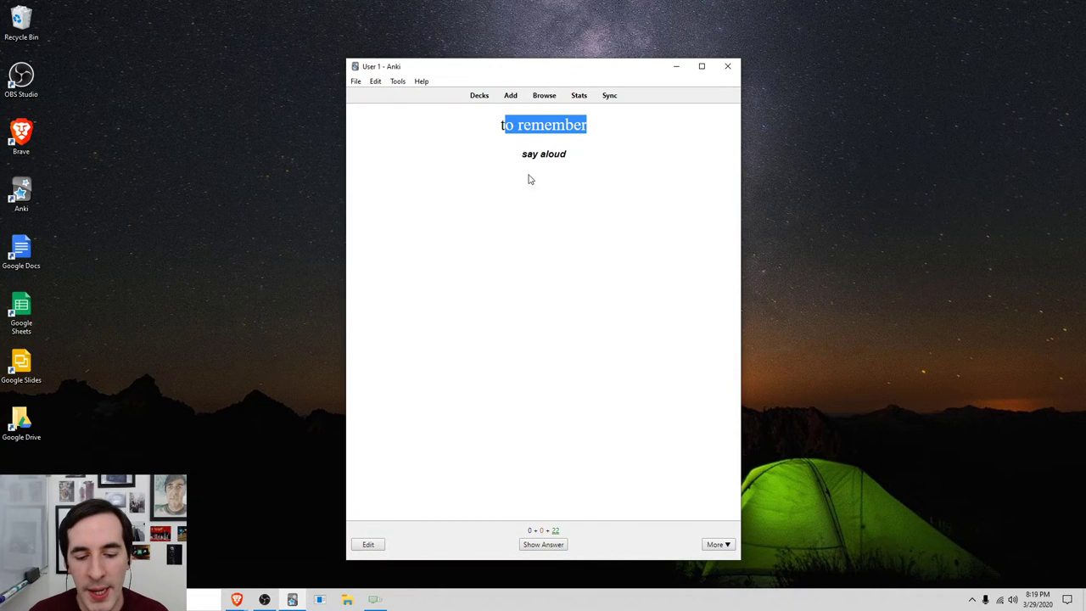
left_click(553, 546)
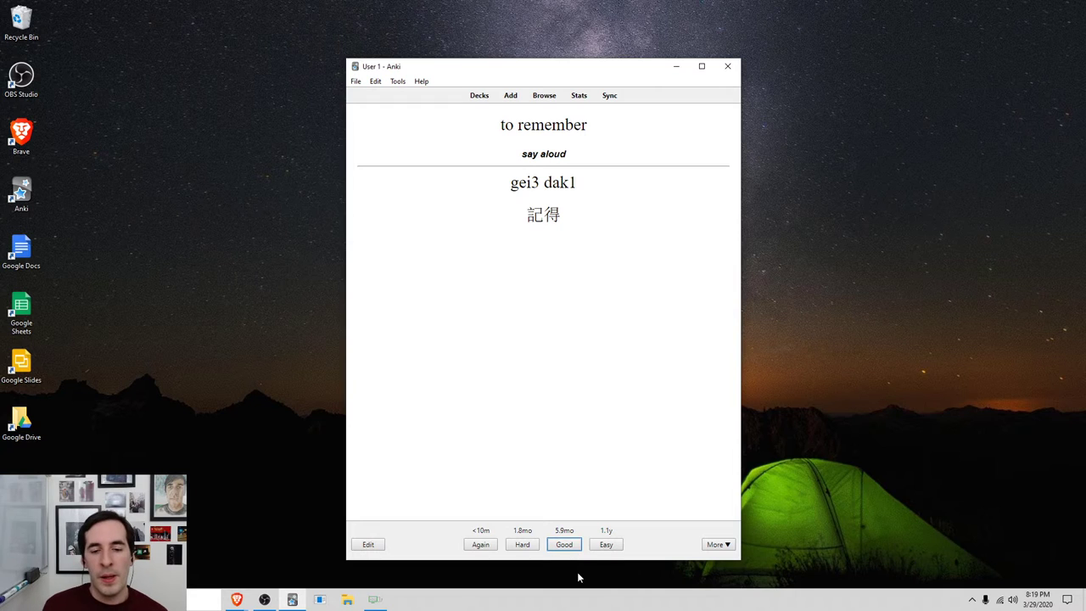
left_click(565, 547)
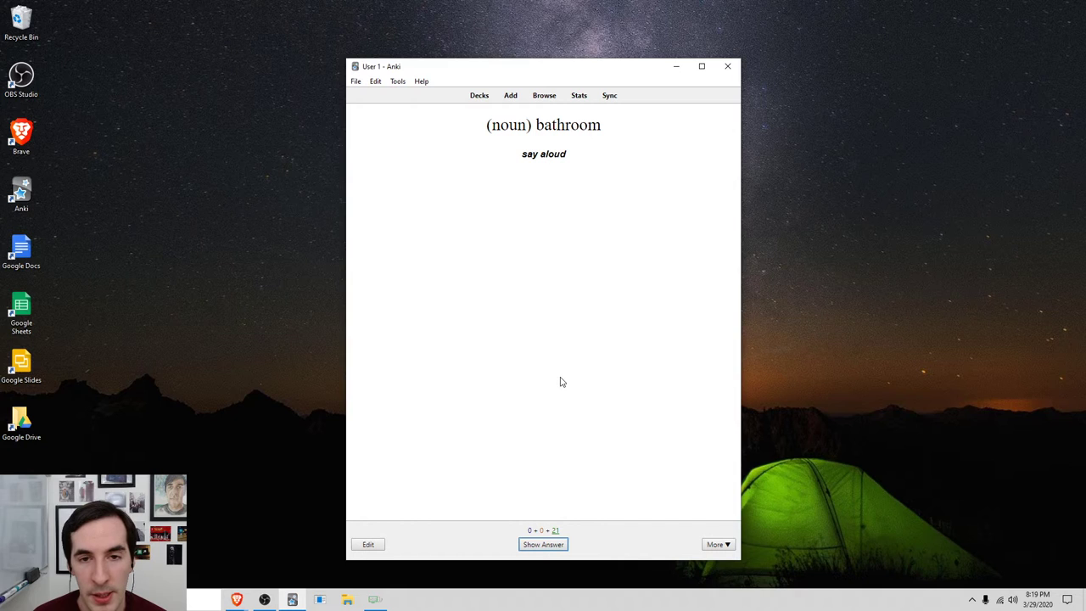
Reveal the answer to the "(noun) bathroom" card, examine its Chinese characters and rate it Good.
left_click(564, 548)
left_click_drag(516, 218, 552, 216)
left_click(534, 217)
left_click(550, 239)
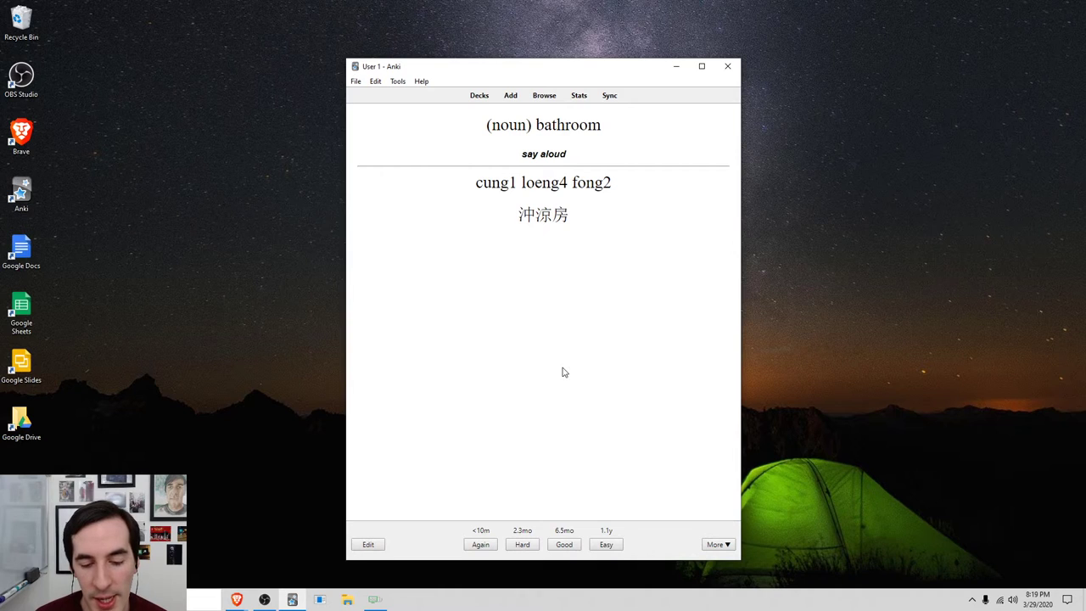
left_click(565, 545)
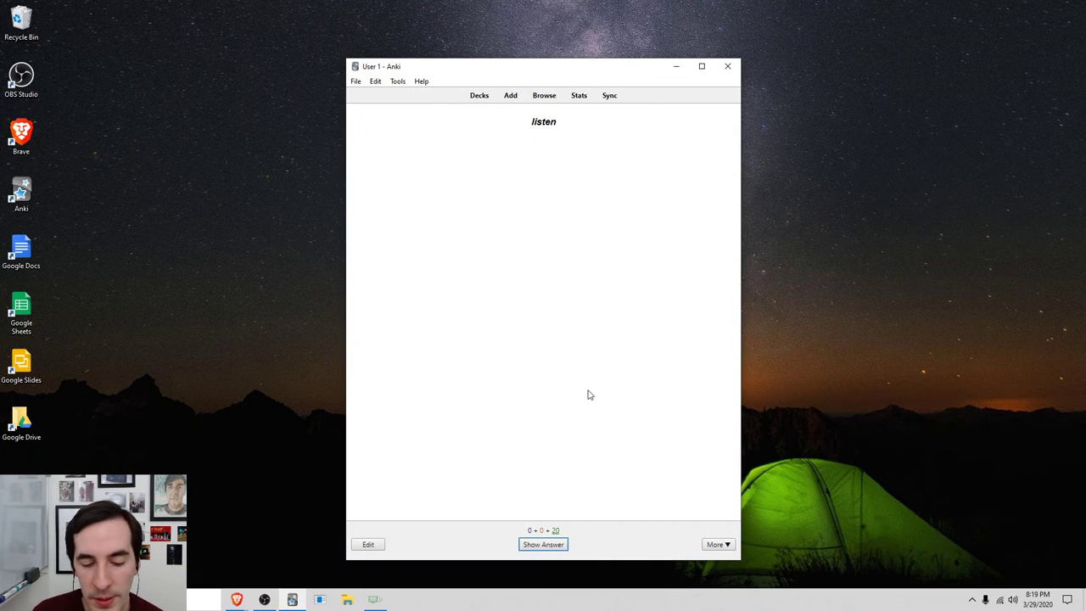
Reveal the answers to the 炒麵 listening card and the "boyfriend" card, rating each one Good.
left_click(562, 547)
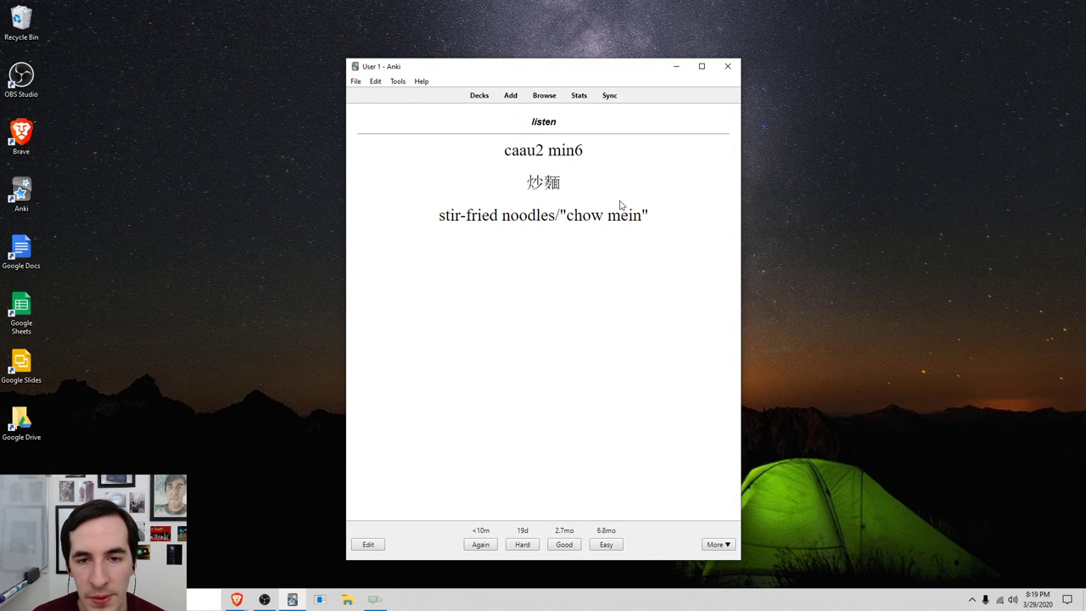
left_click_drag(525, 188, 571, 188)
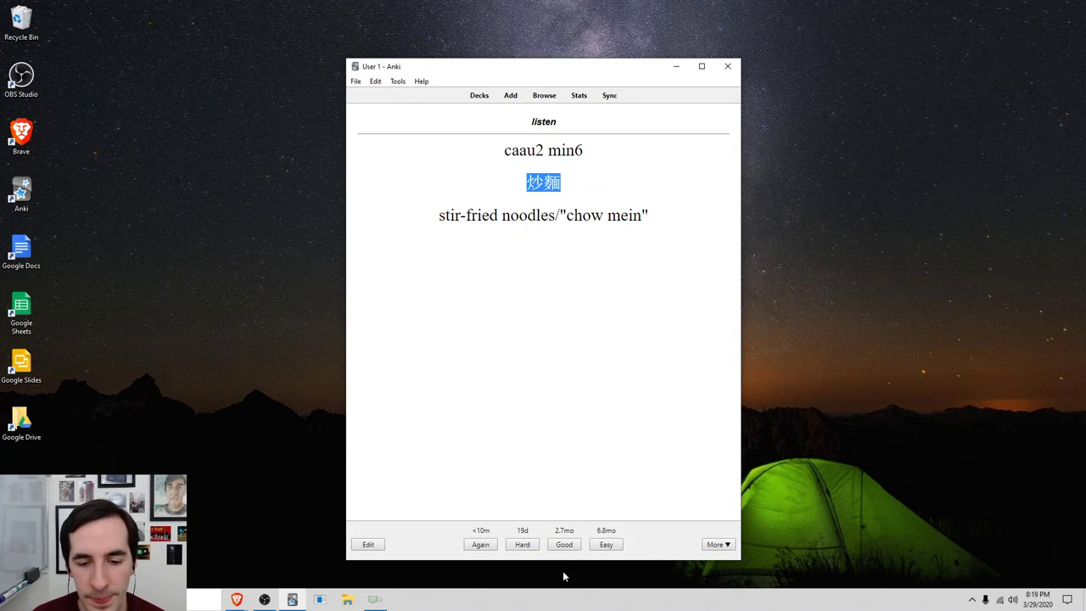
left_click(566, 546)
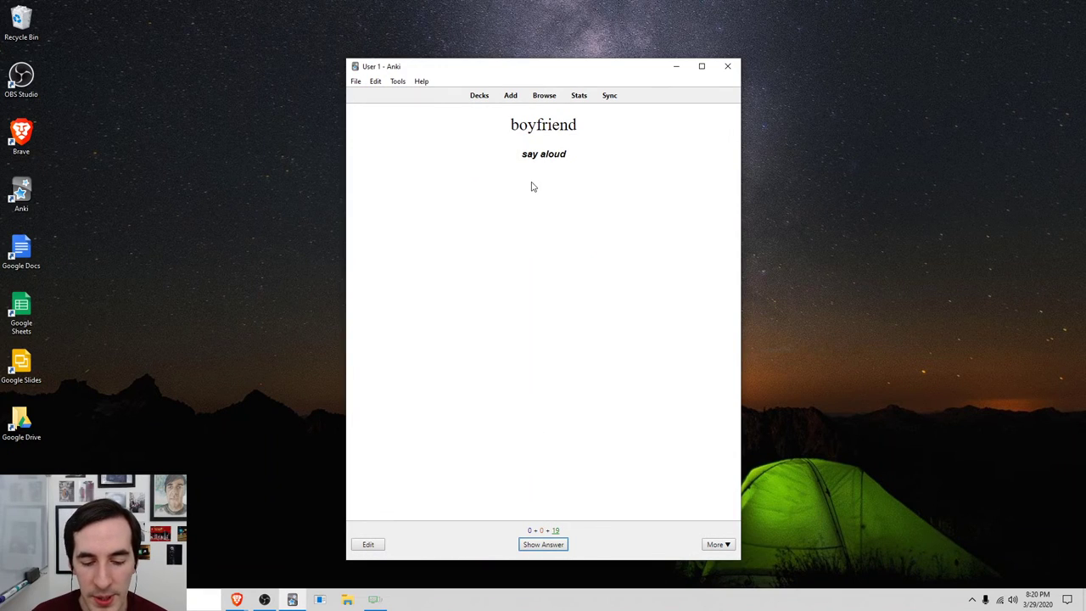
left_click(559, 548)
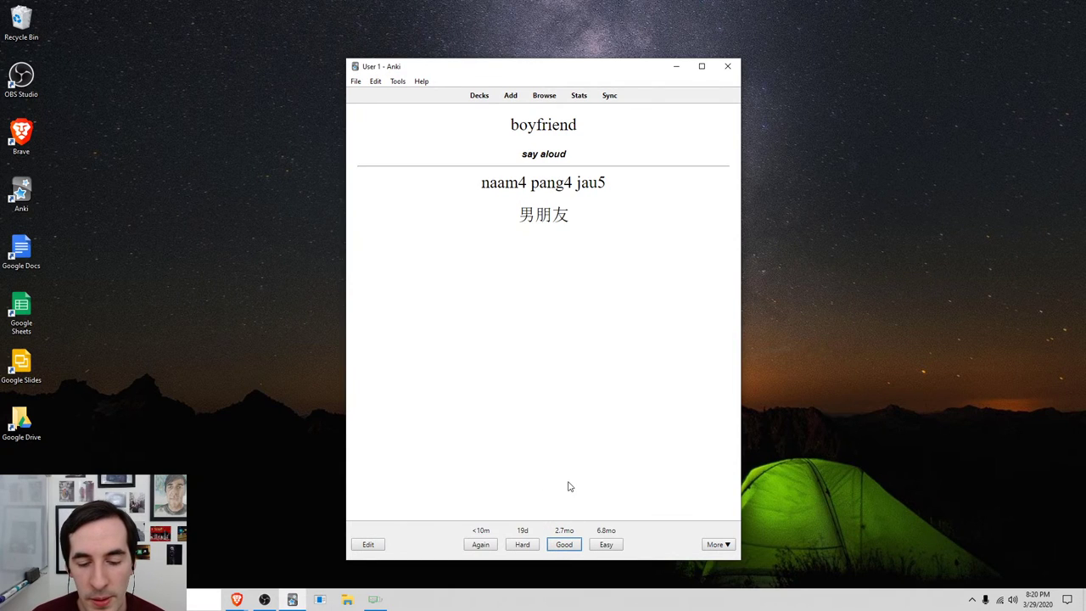
left_click(562, 546)
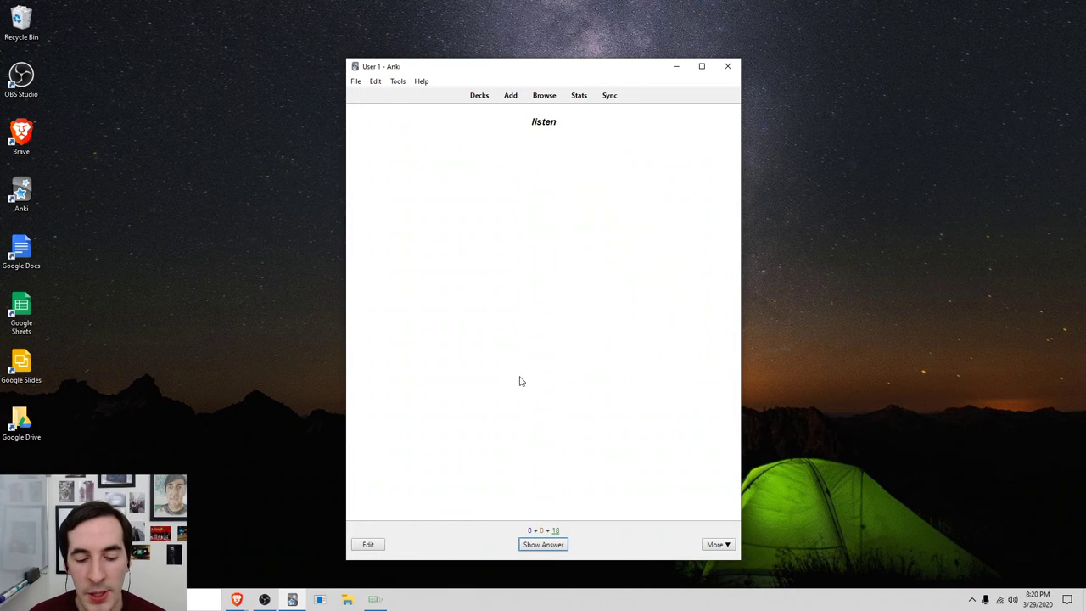
Reveal the listening card's answer, highlight "to plan" and the 打算 characters while reading, and rate it Good.
left_click(543, 545)
left_click_drag(480, 226, 535, 241)
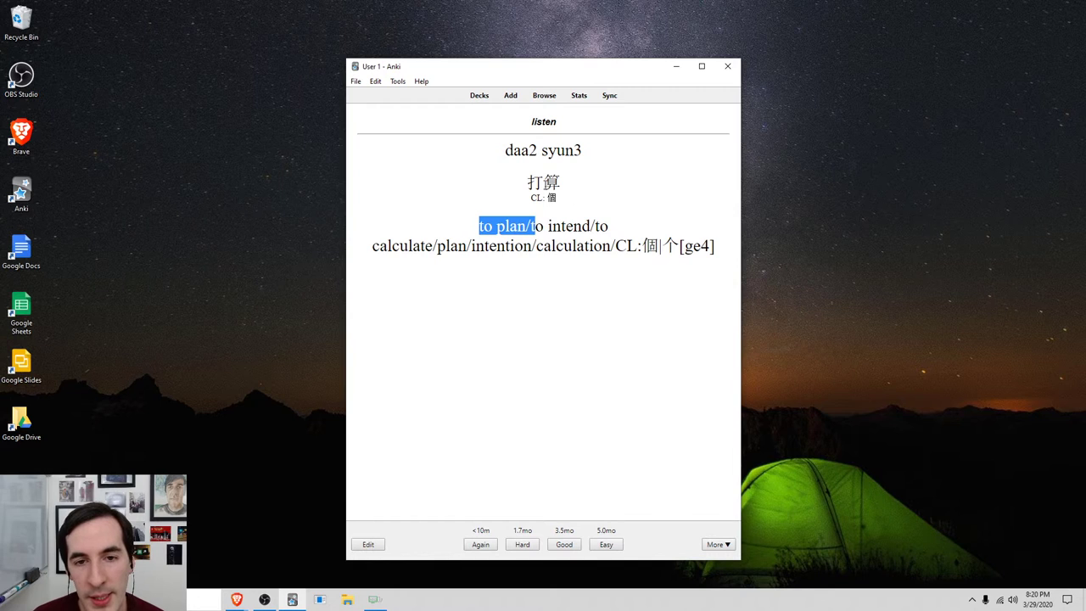
left_click_drag(543, 182, 575, 194)
left_click(567, 546)
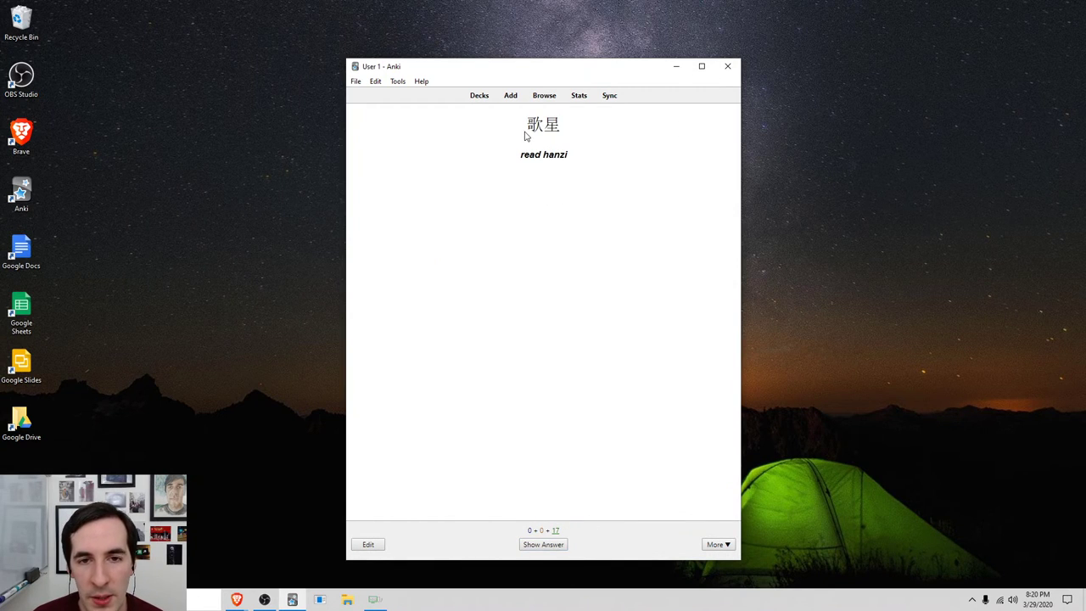
Study the two characters on the 歌星 card, reveal its answer and rate it Good.
left_click_drag(528, 123, 550, 127)
left_click(556, 130)
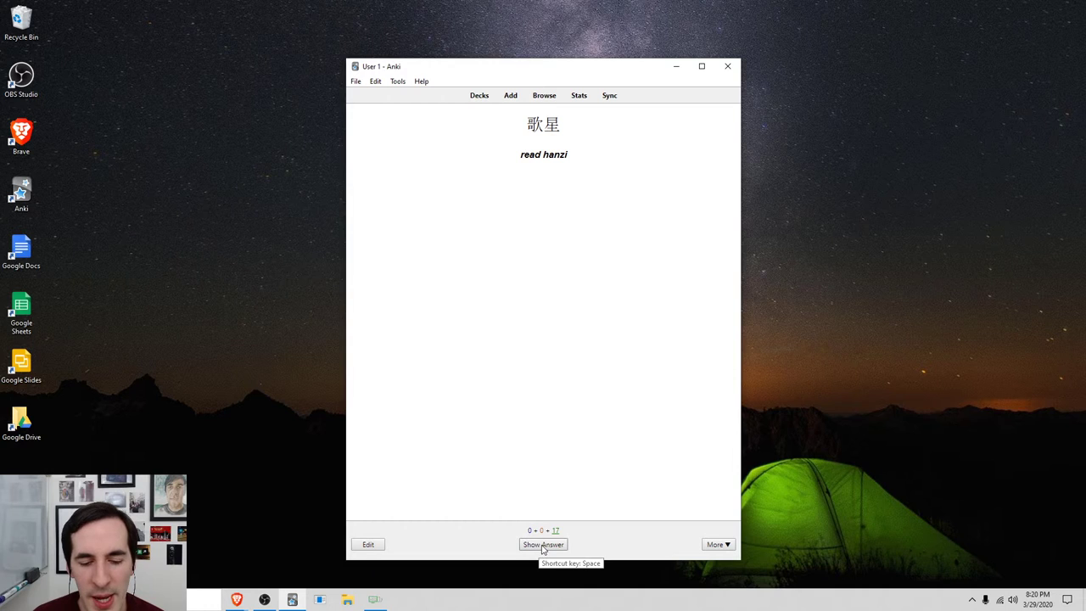
left_click_drag(543, 124, 527, 125)
left_click(527, 124)
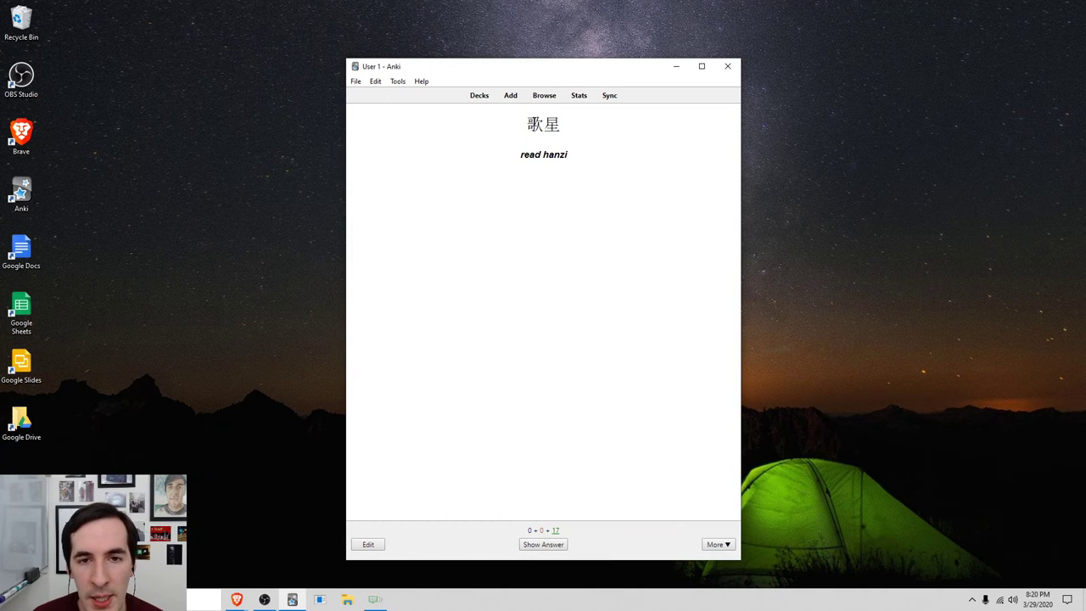
left_click(549, 548)
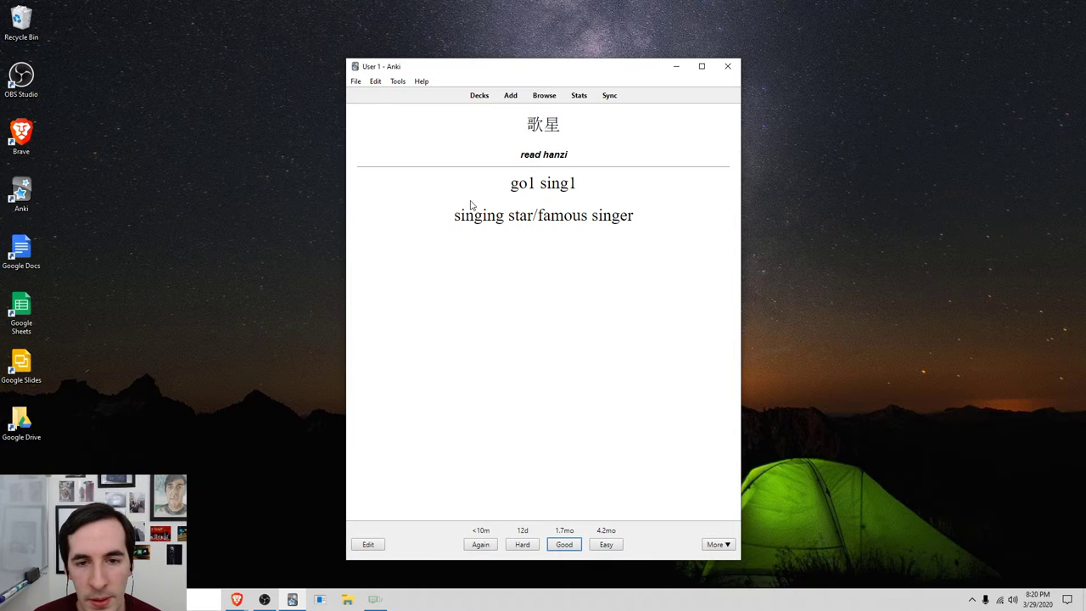
left_click(565, 547)
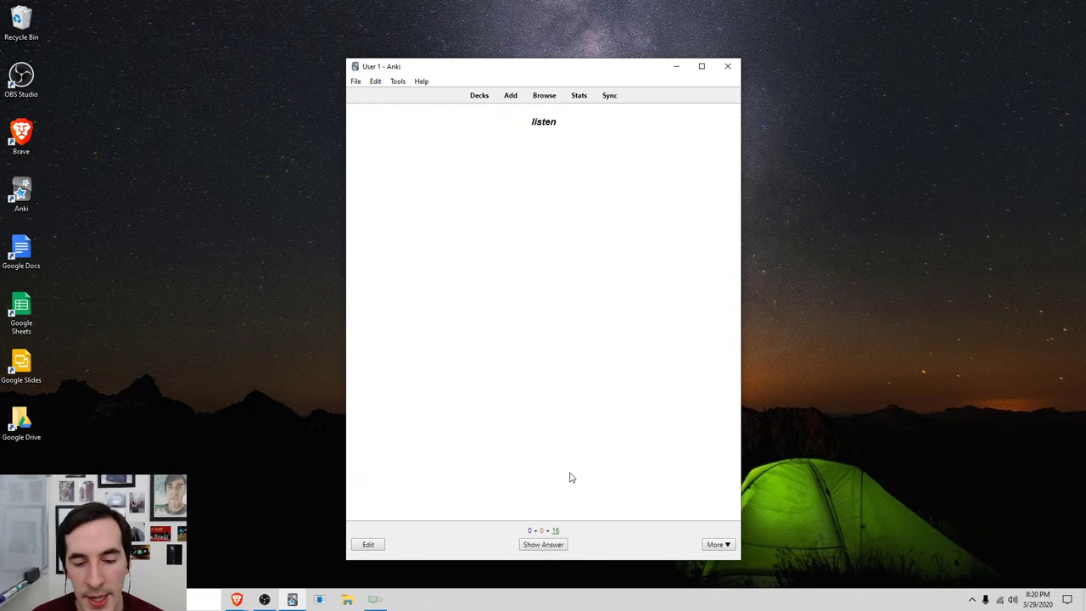
Reveal the answers to the 申請 listening card and the "come down (spoken)" card, rating each one Good.
left_click(541, 547)
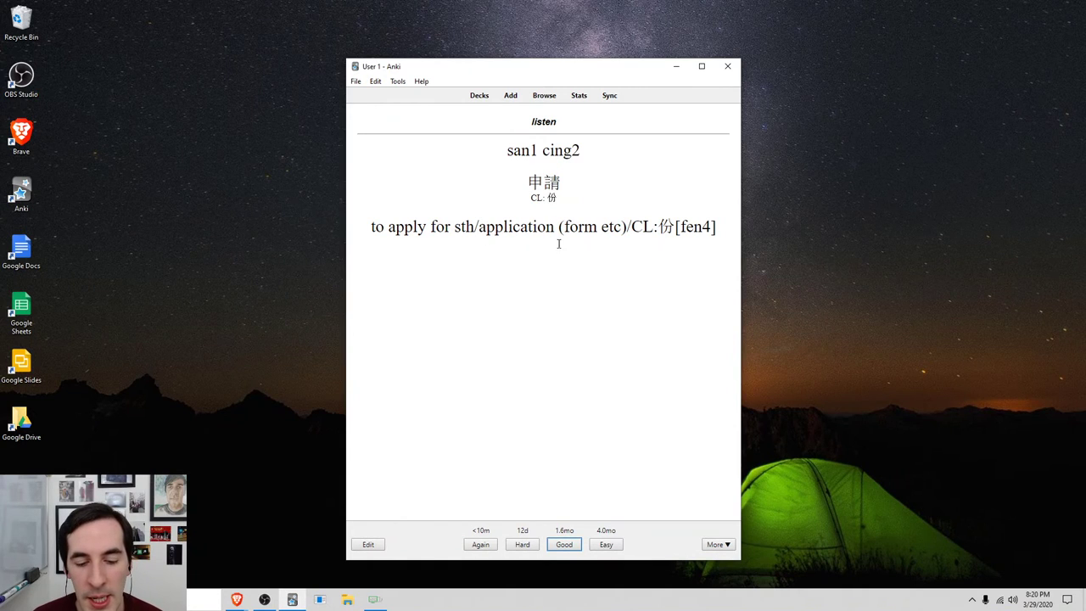
left_click(570, 550)
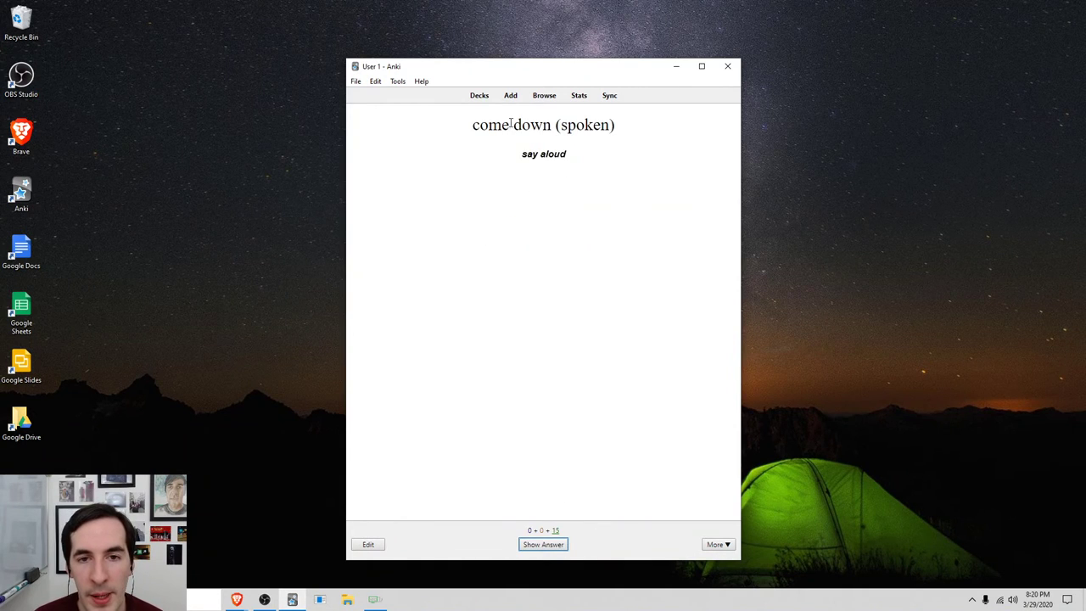
left_click_drag(488, 125, 546, 140)
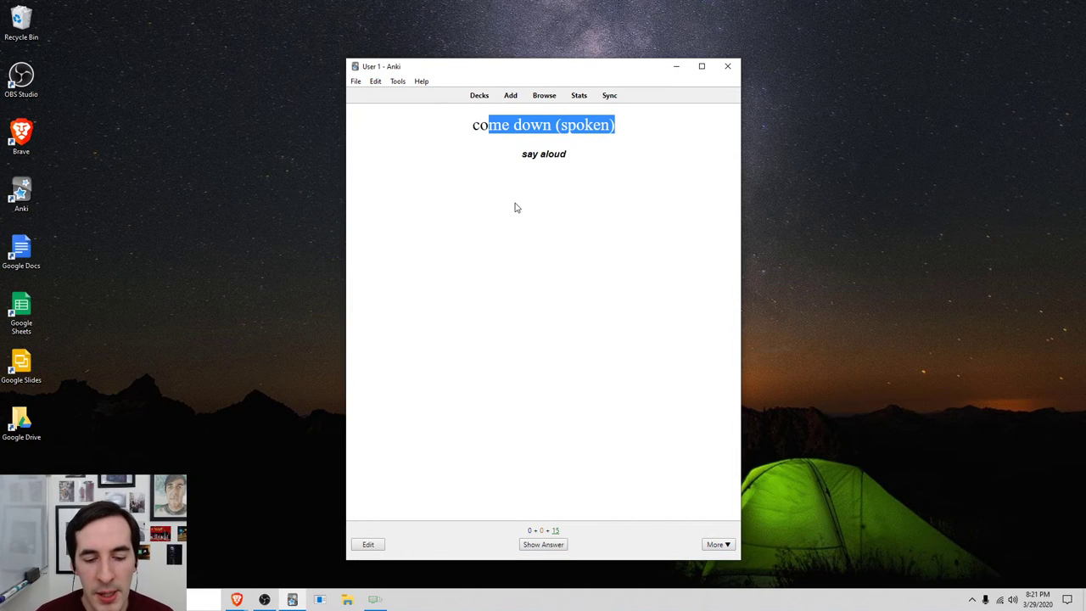
left_click(543, 545)
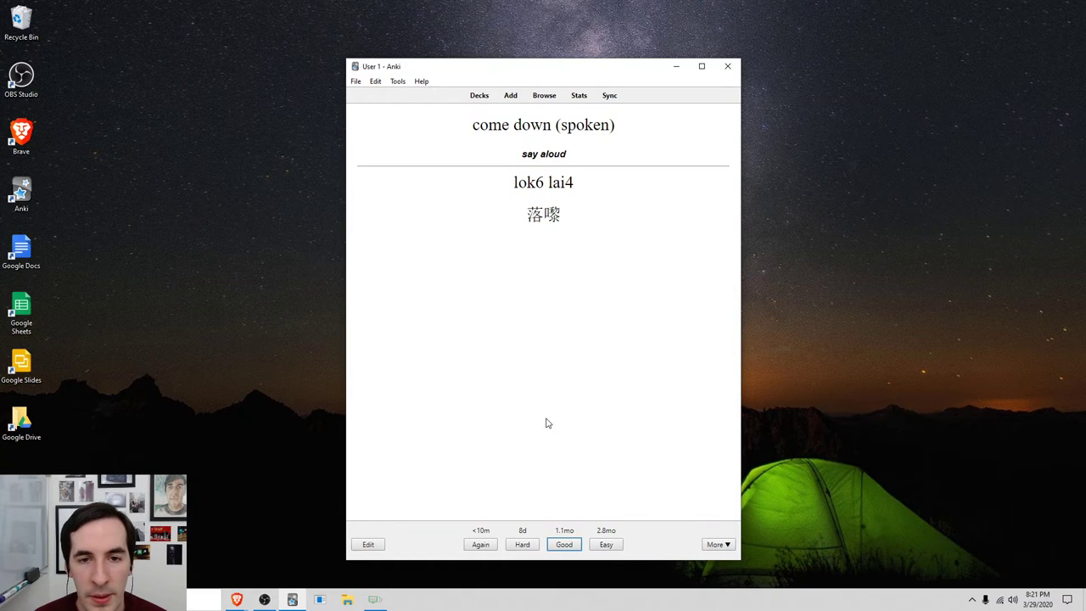
left_click(563, 544)
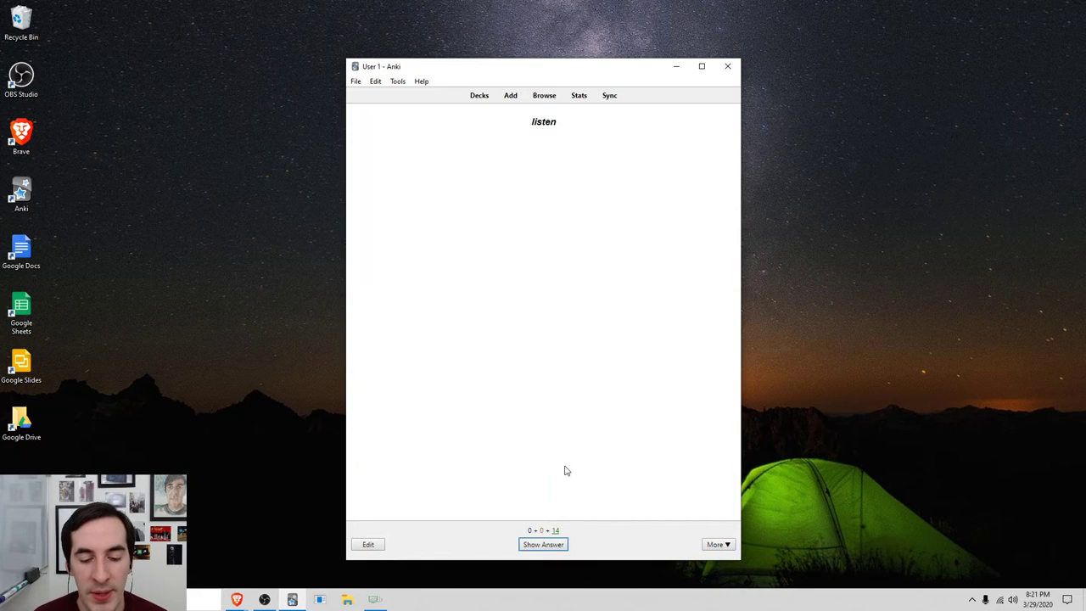
Reveal the listening card's answer, highlight the 前 character in 以前 and rate the card Good.
left_click(543, 546)
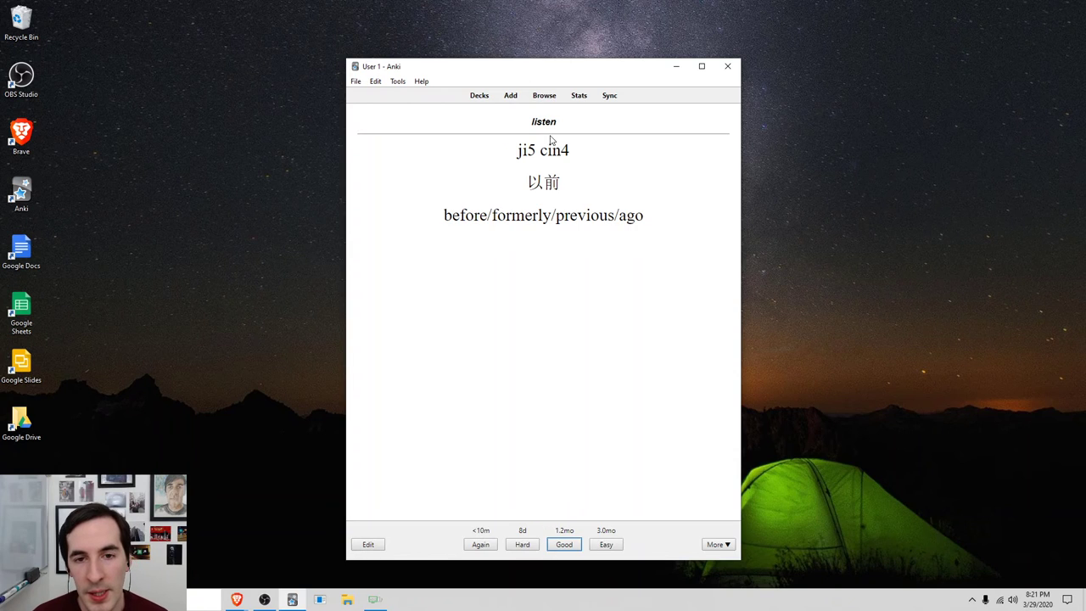
left_click_drag(544, 182, 561, 181)
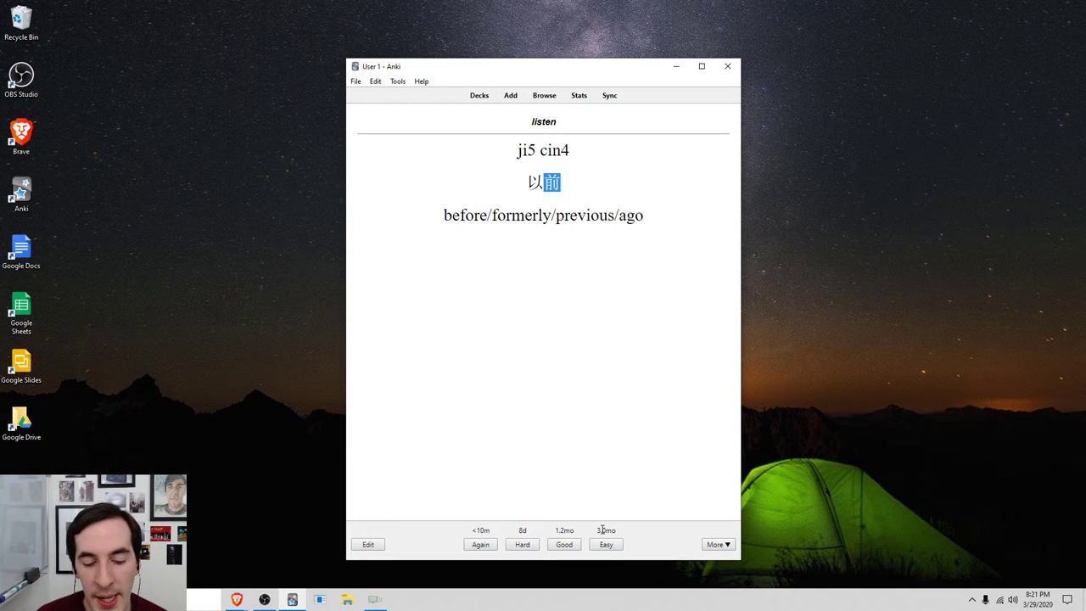
left_click(564, 544)
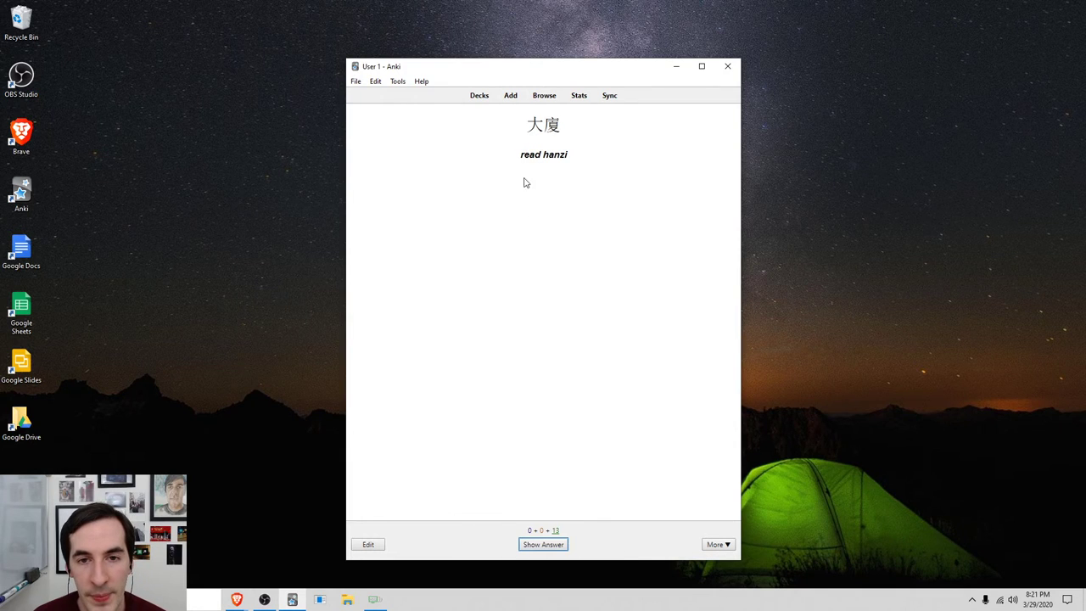
Read the 大廈 card, reveal its answer, go through the definition's building-name examples and rate it Good.
left_click_drag(528, 124, 569, 145)
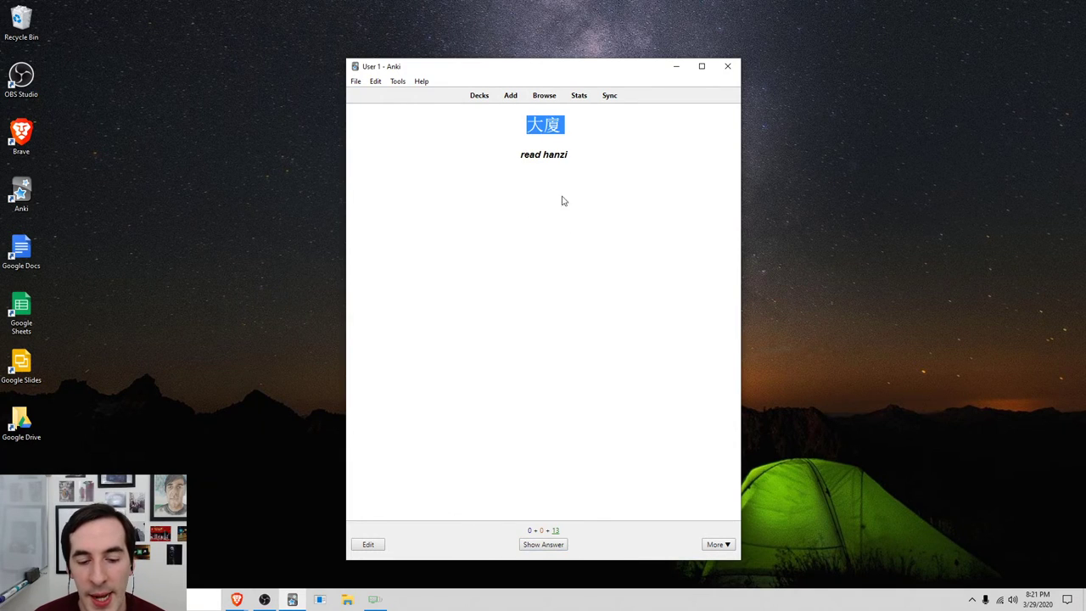
left_click(552, 544)
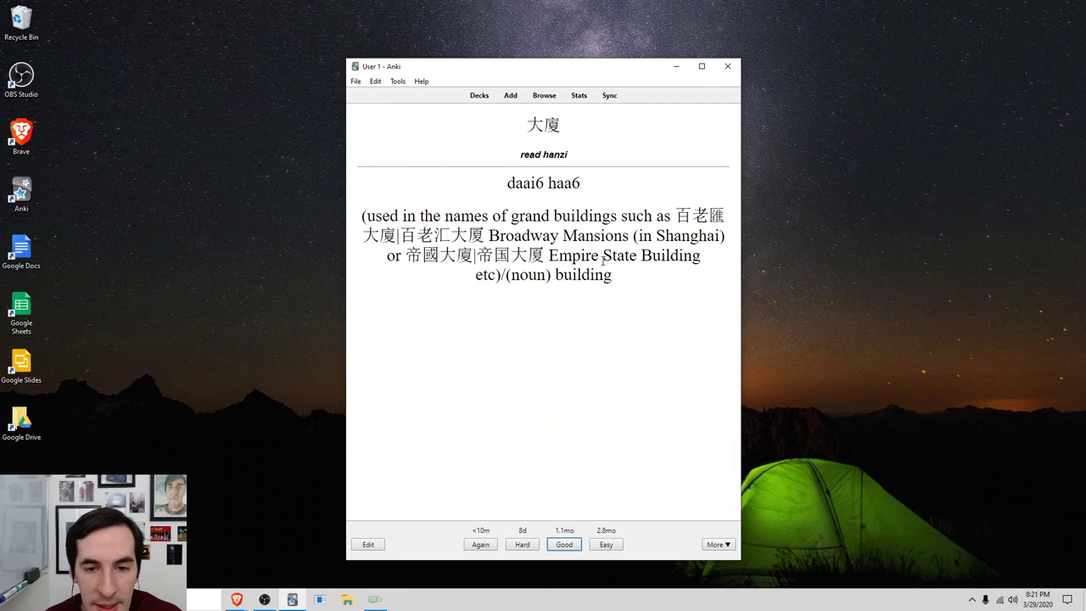
left_click_drag(571, 255, 598, 255)
left_click_drag(513, 235, 684, 238)
left_click(626, 212)
left_click_drag(461, 216, 620, 215)
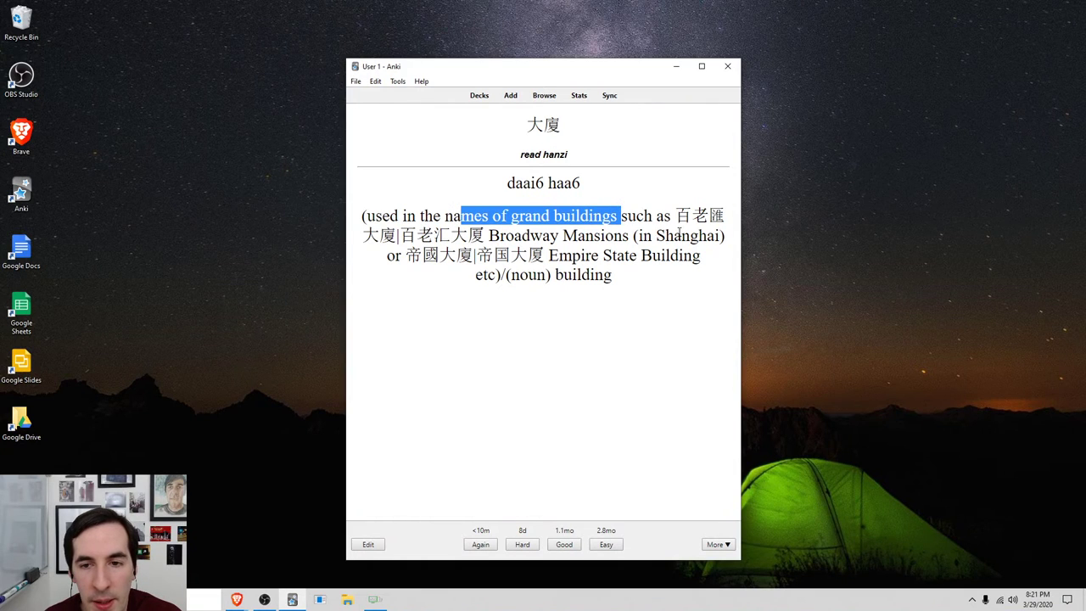
left_click(521, 248)
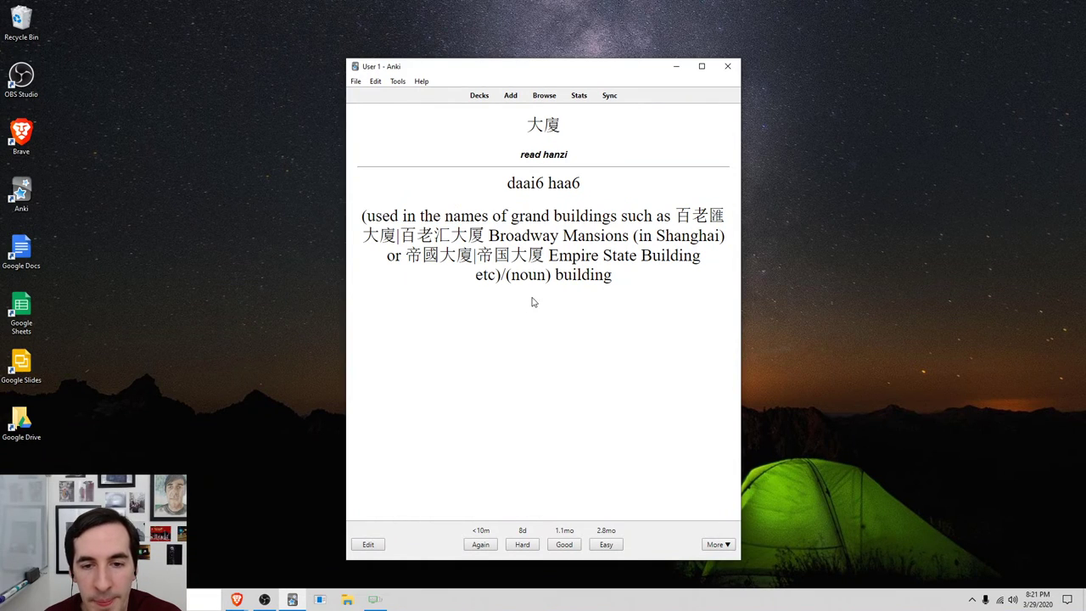
left_click(574, 544)
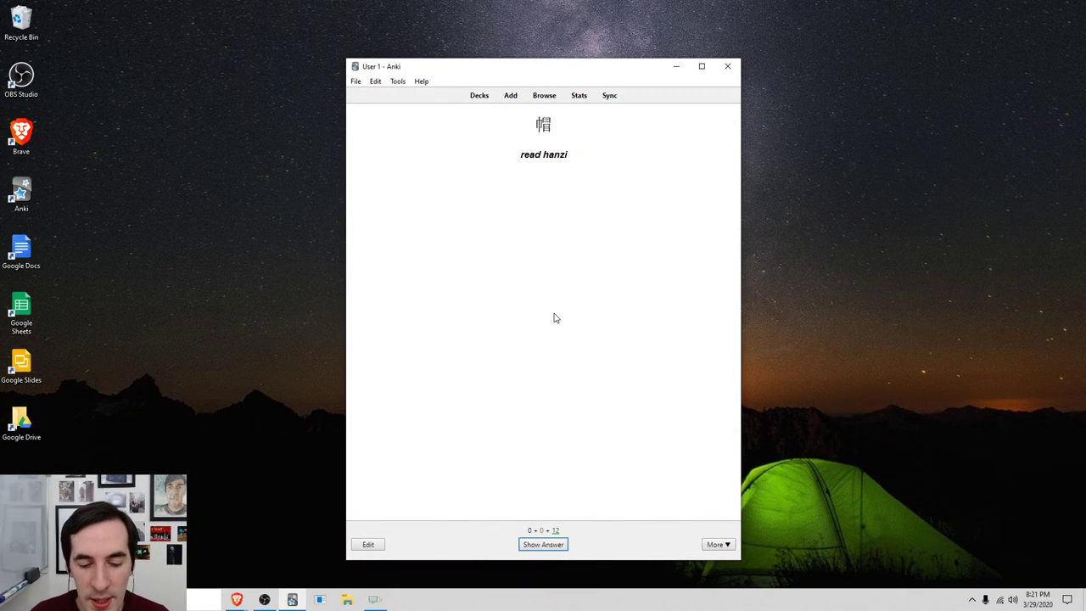
Reveal the 帽 card's answer and rate it Good, and study the 換 card's character before revealing its answer.
left_click(532, 545)
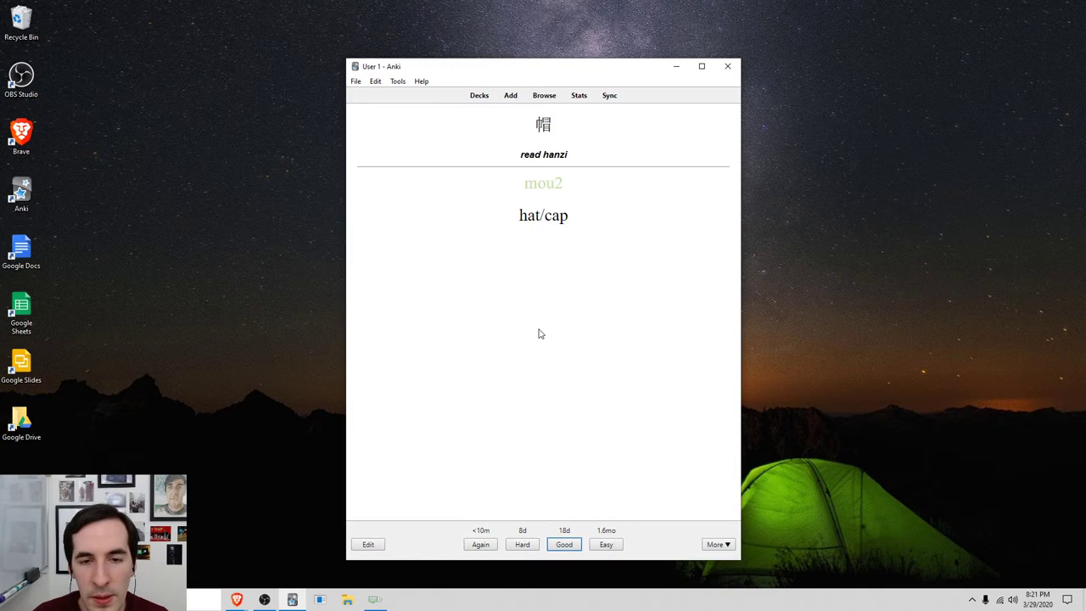
left_click(565, 548)
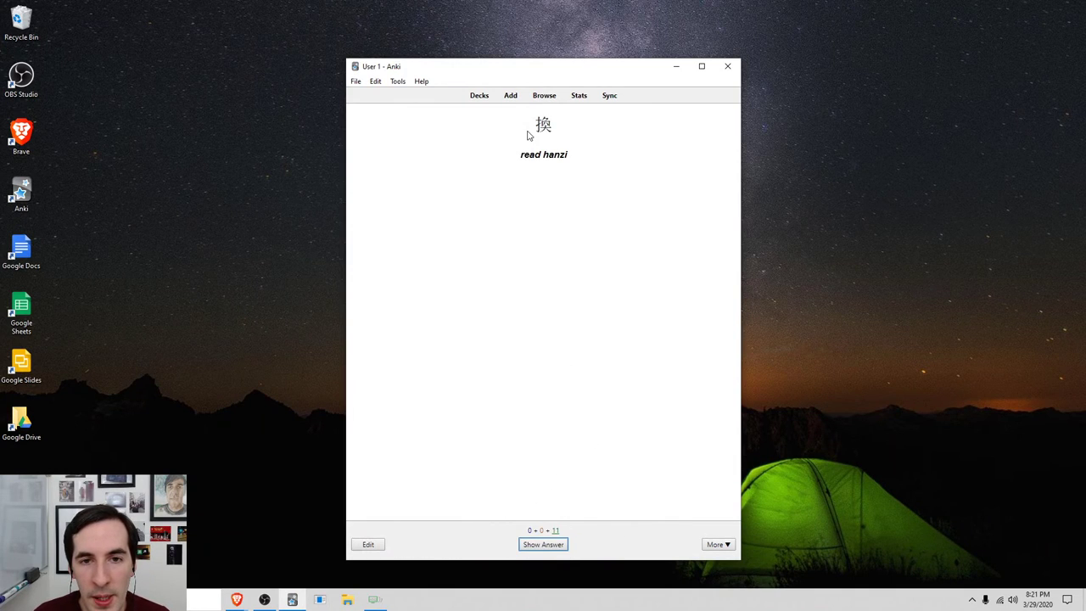
left_click_drag(540, 126, 560, 134)
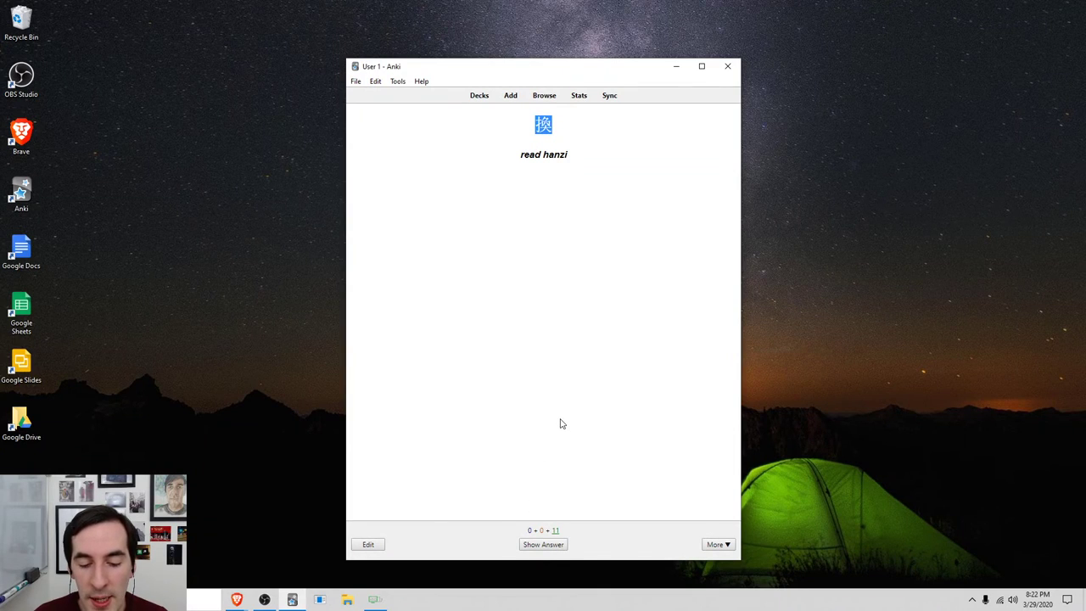
left_click(549, 550)
Study the 換 character on the revealed card by highlighting it alongside its definition.
double_click(546, 125)
left_click(553, 129)
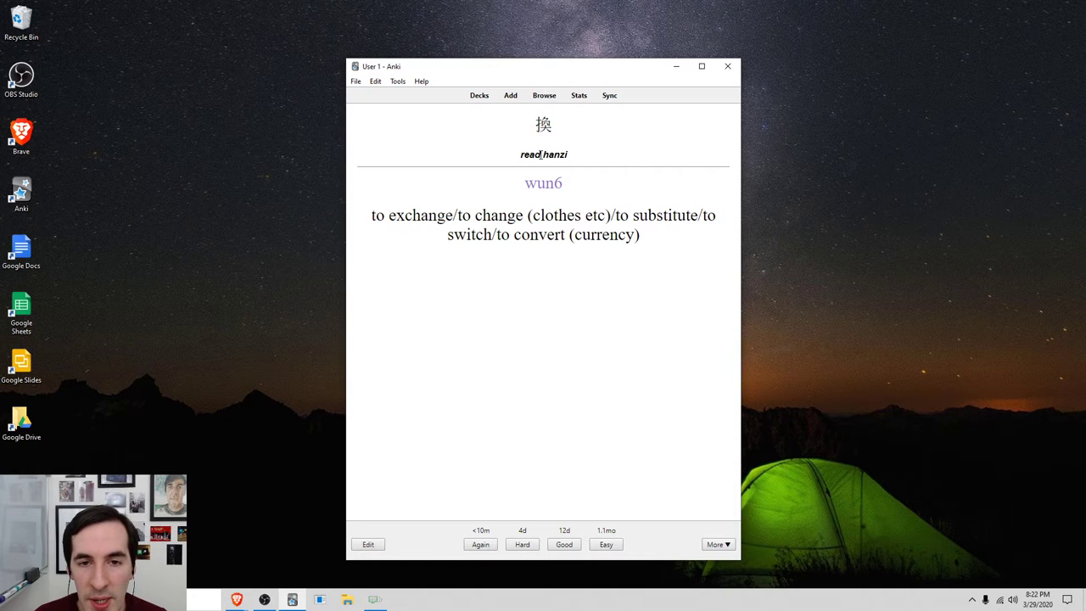
double_click(549, 125)
left_click(565, 145)
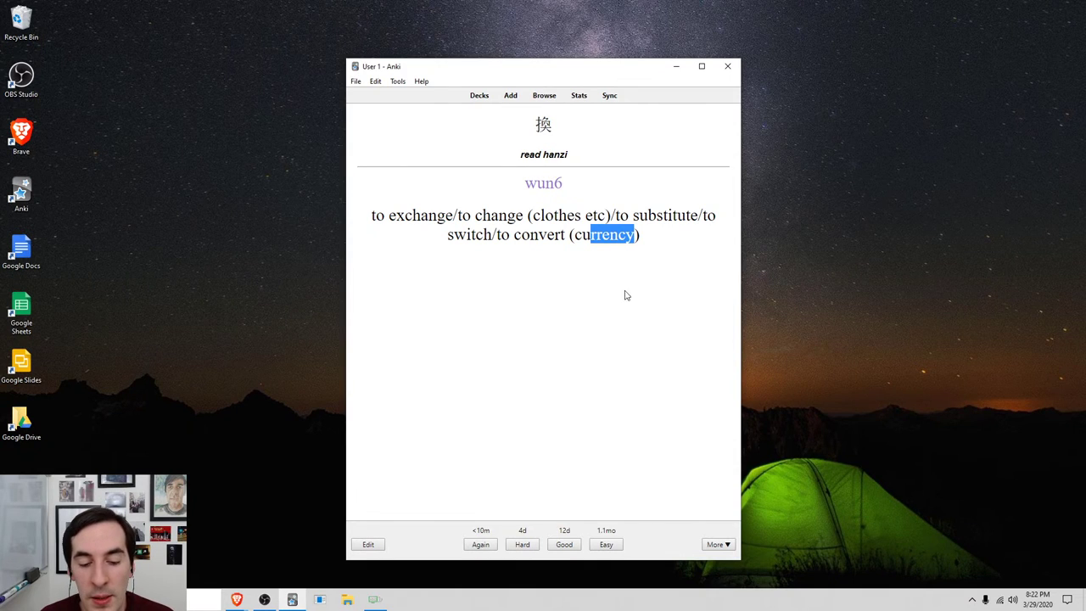
left_click_drag(532, 129, 557, 129)
left_click(362, 333)
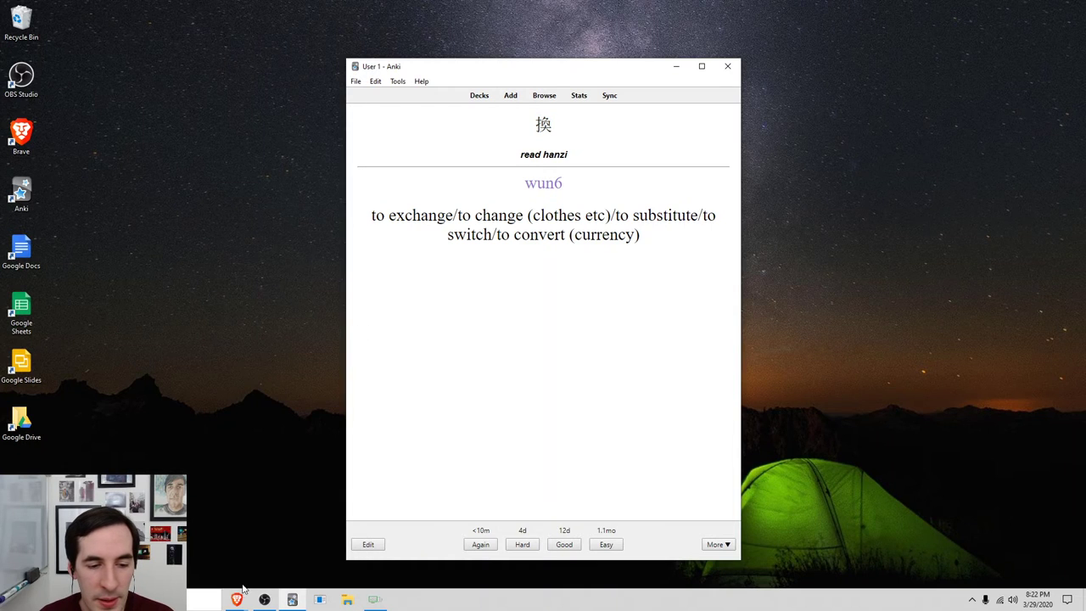
Switch to the CC-Canto dictionary in the Brave browser and place the Anki window beside it.
mouse_move(238, 600)
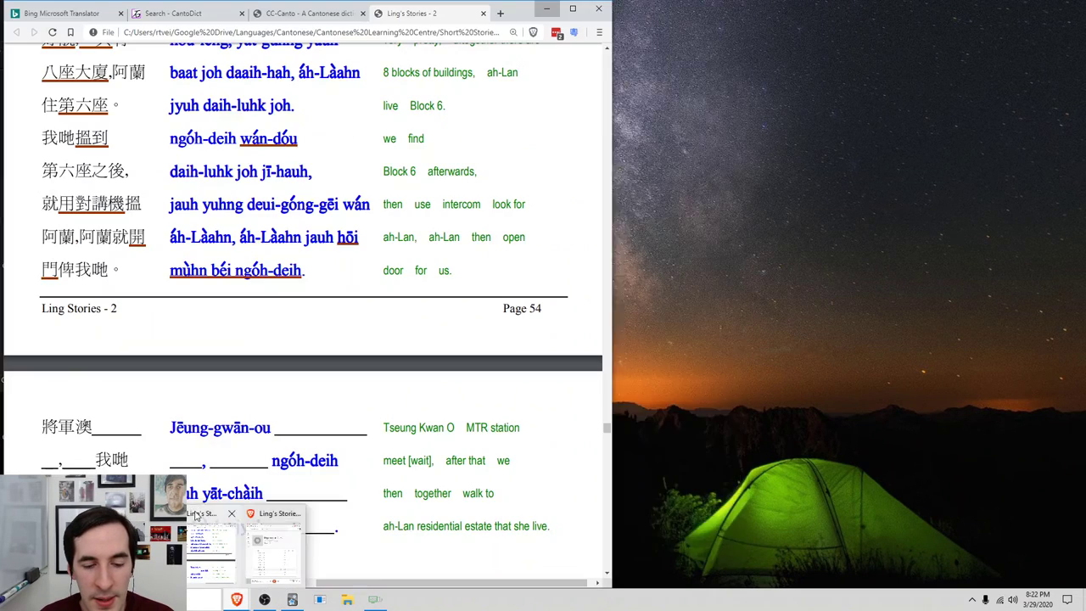
left_click(196, 516)
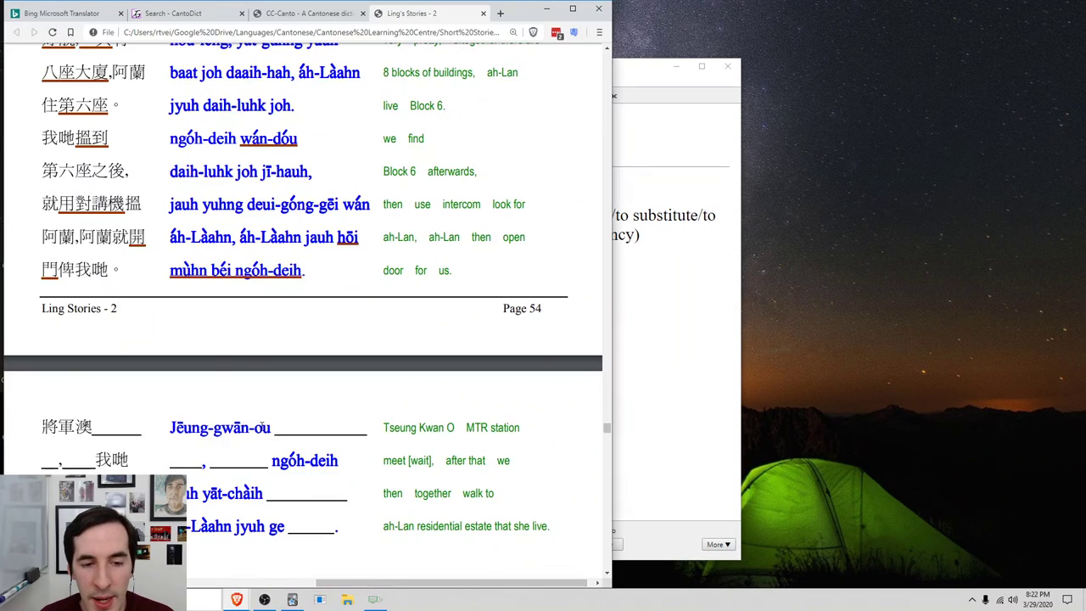
left_click(305, 14)
left_click(645, 75)
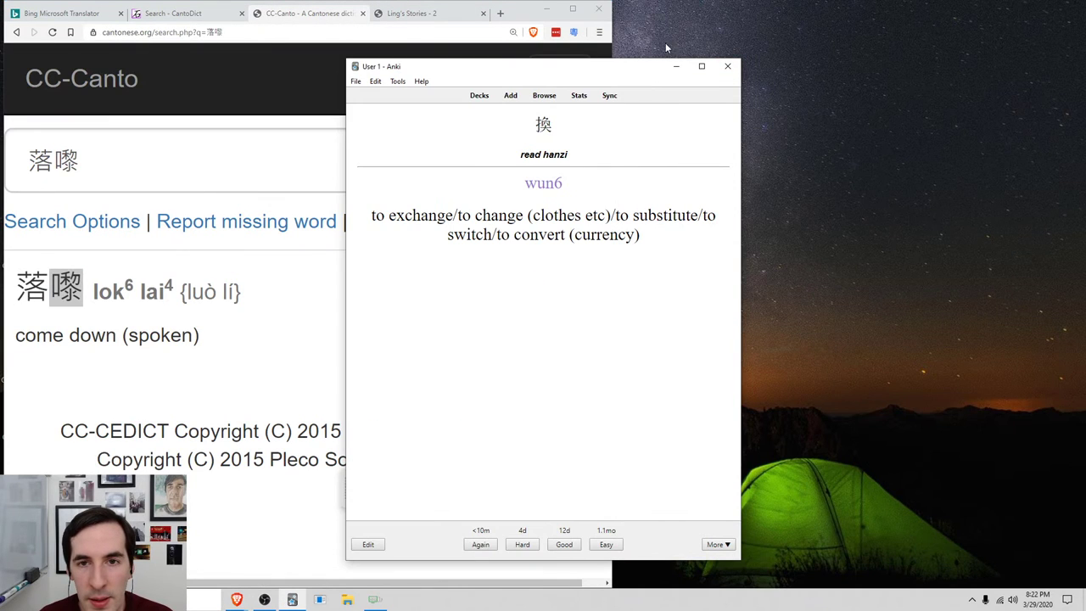
left_click_drag(650, 77, 916, 88)
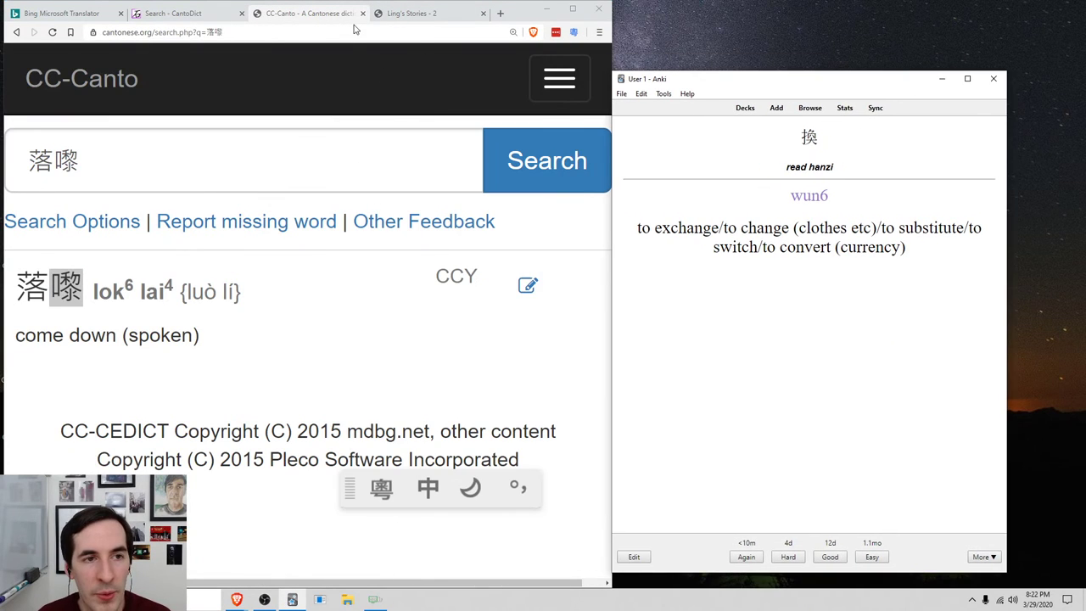
Look up 探 (taam) in the CC-Canto dictionary and read through its definitions.
double_click(227, 166)
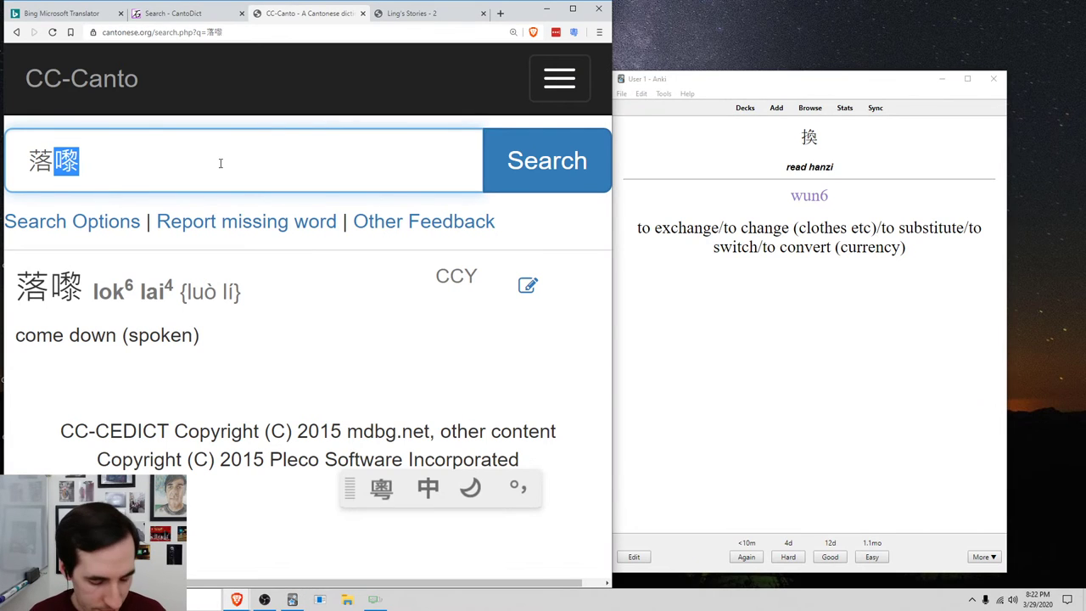
key("ctrl+a")
type("taam")
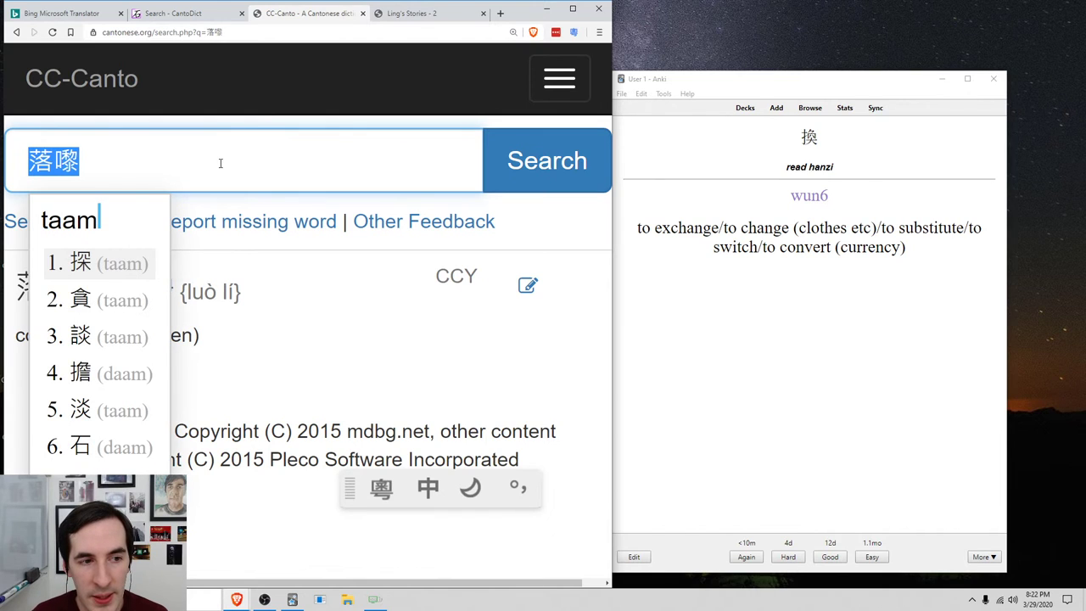
key("space")
key("Return")
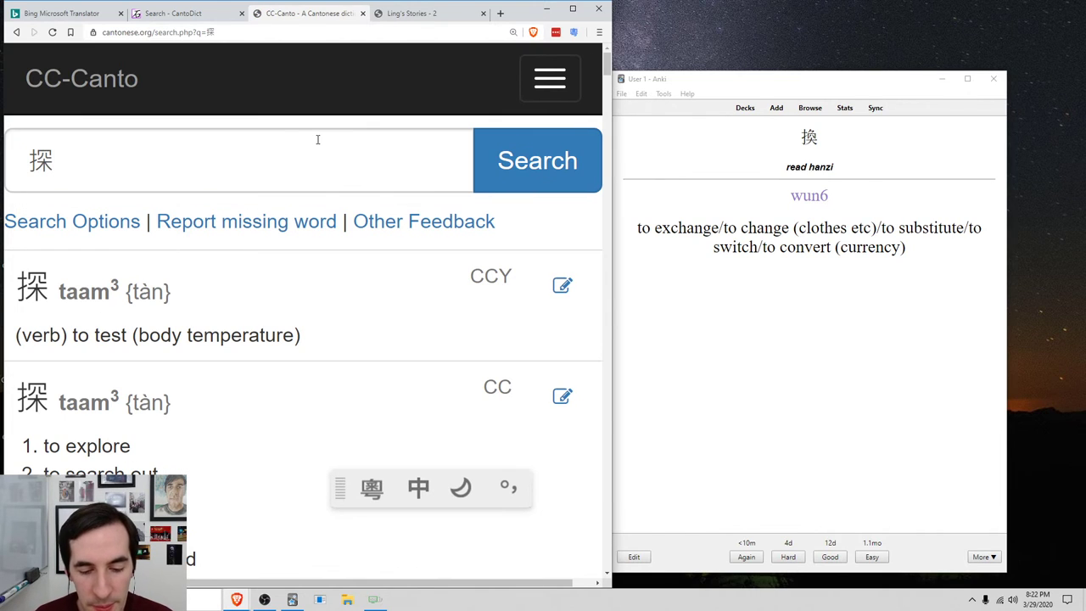
scroll(230, 314, "down", 1)
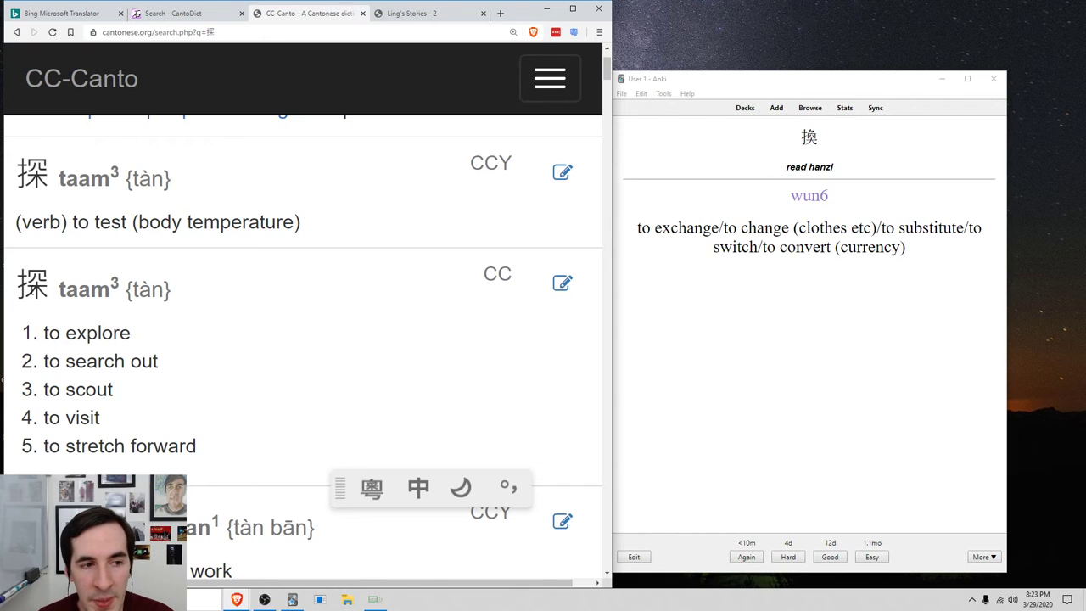
scroll(270, 217, "up", 1)
scroll(269, 217, "up", 2)
Copy 換 from the flashcard and paste it after 探 in the dictionary search box.
double_click(220, 165)
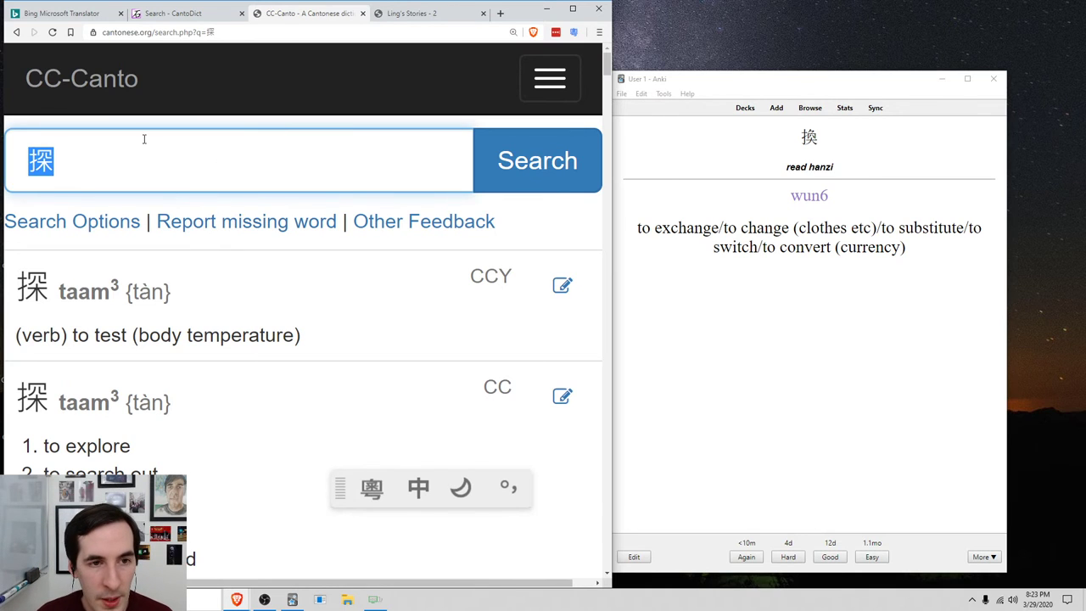
left_click(172, 163)
left_click_drag(792, 134, 818, 136)
right_click(810, 139)
left_click(828, 146)
left_click(114, 182)
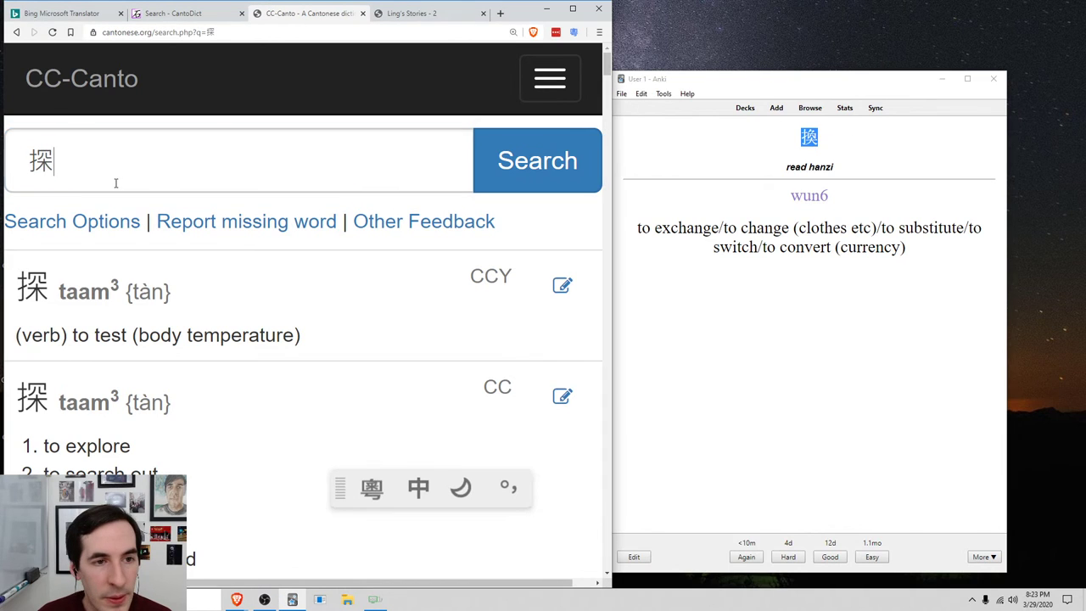
key("ctrl+v")
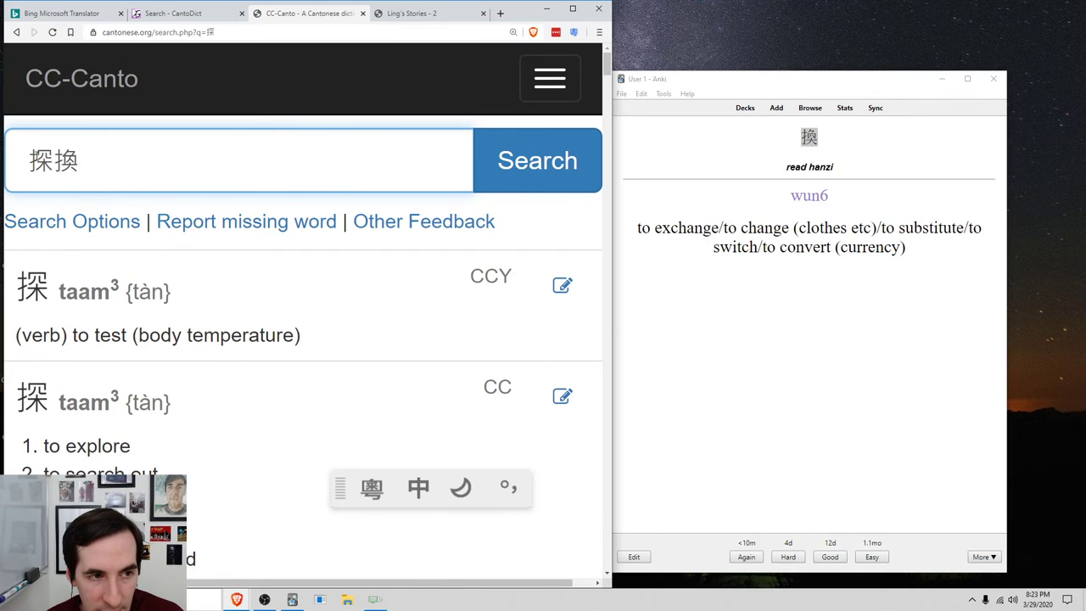
Compare the shapes of 探 and 換 in the search box, and put the text cursor between the two characters.
left_click(31, 161)
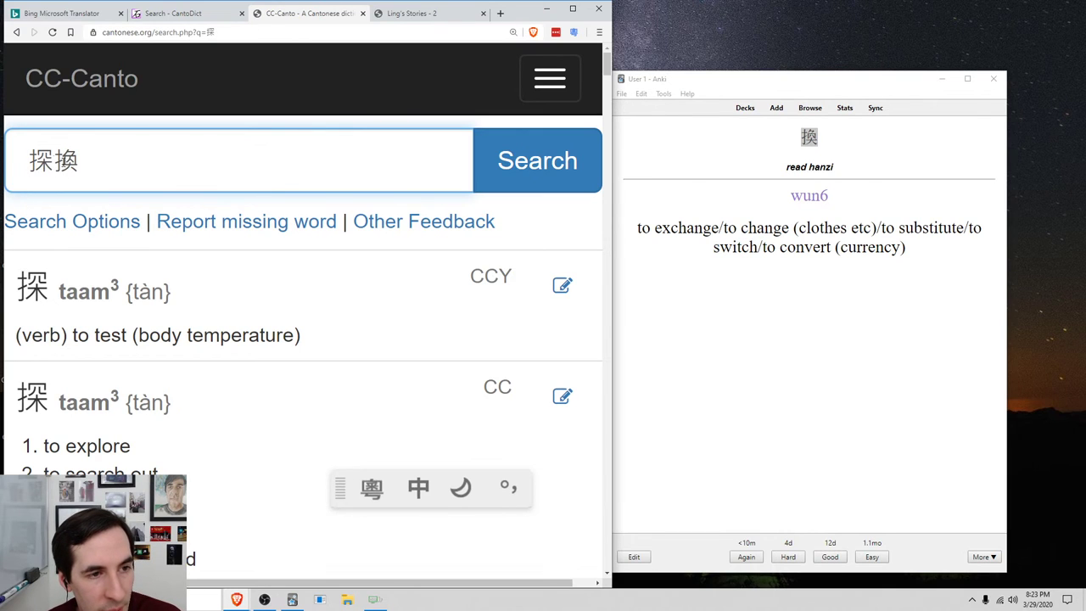
left_click_drag(31, 161, 80, 158)
left_click(78, 161)
left_click(40, 157)
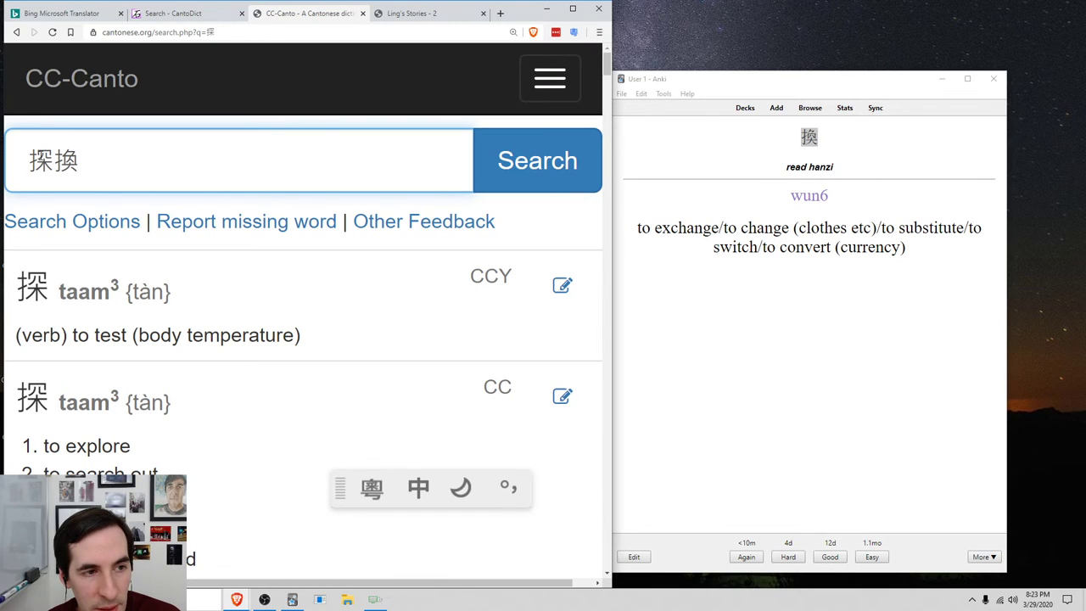
left_click_drag(53, 161, 79, 161)
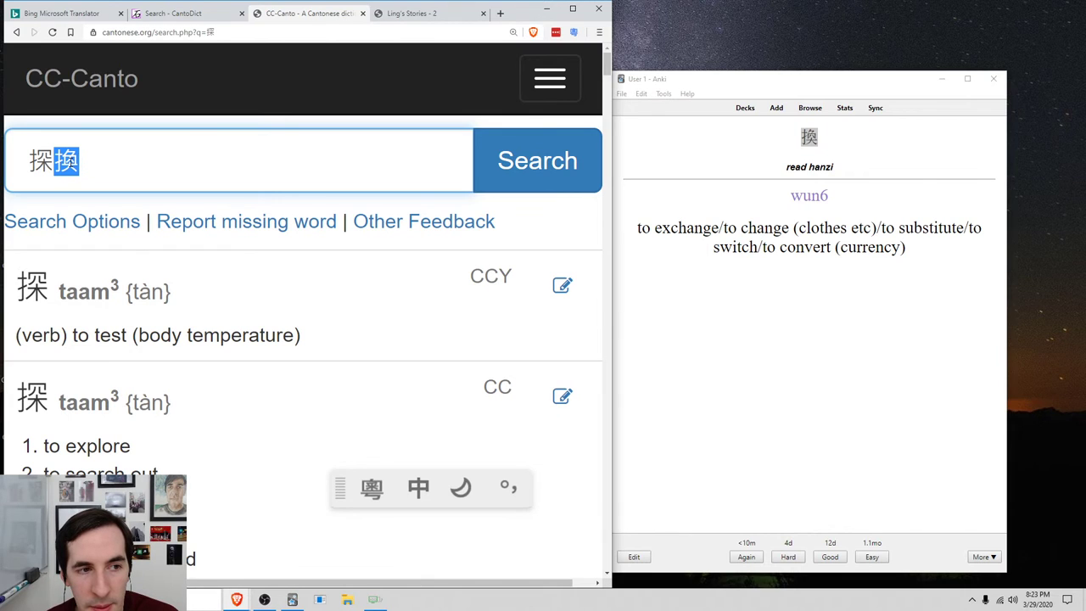
left_click(68, 168)
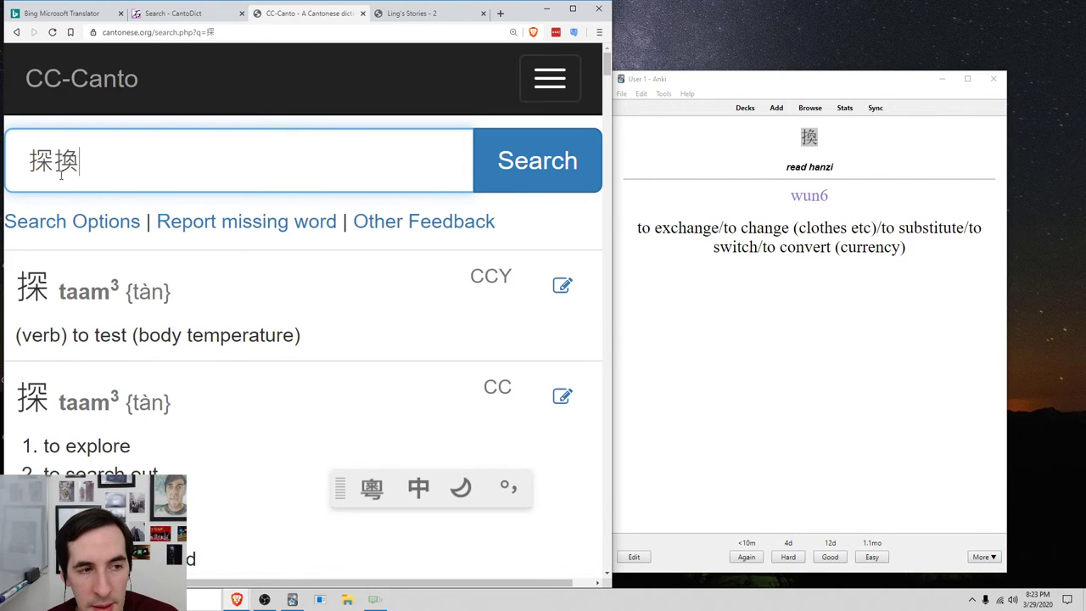
key("Home")
key("Right")
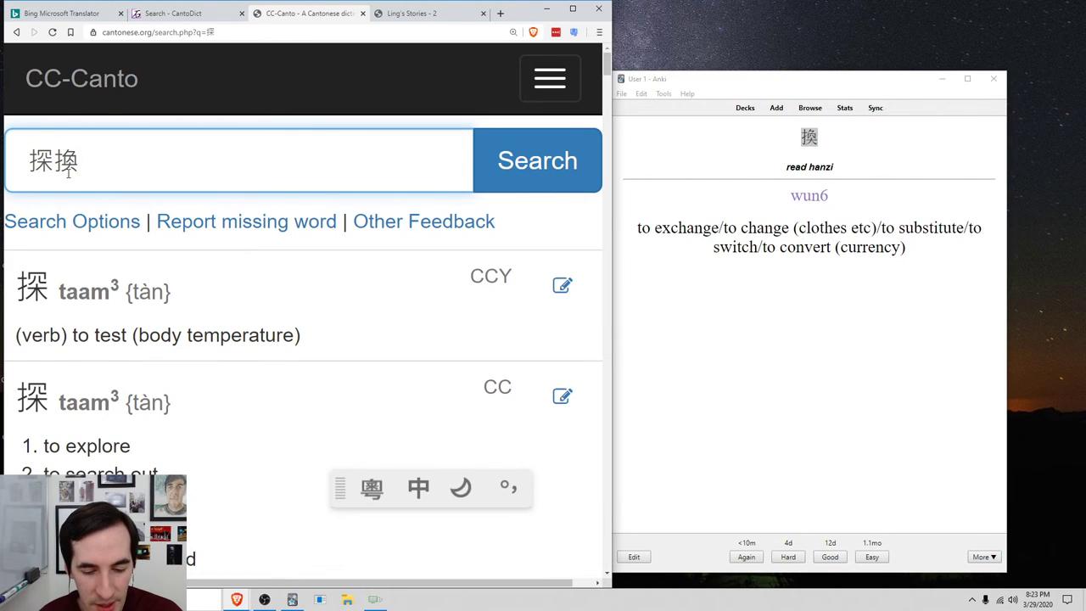